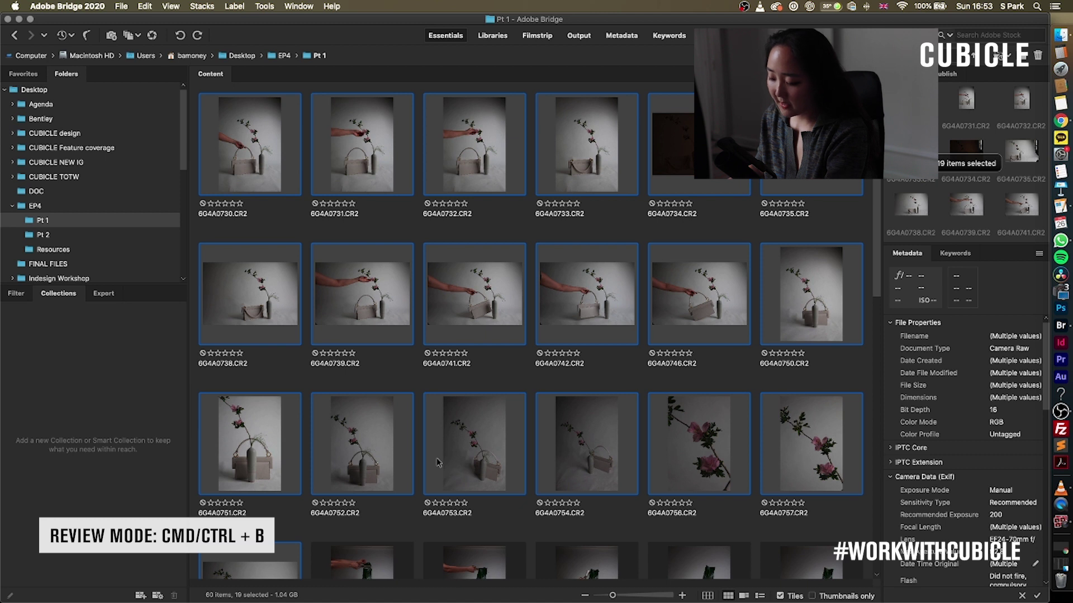
Open the selected handbag and blossom photos in Review Mode and drop 6G4A0733, 6G4A0735, 6G4A0742 and 6G4A0746 from the set
key(super+b)
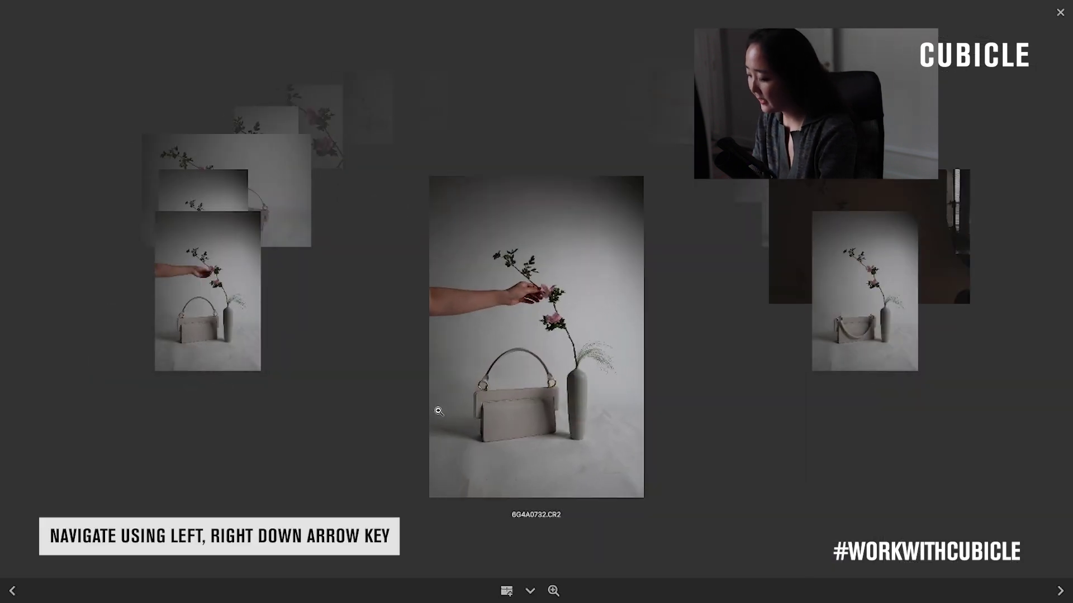
key(Right)
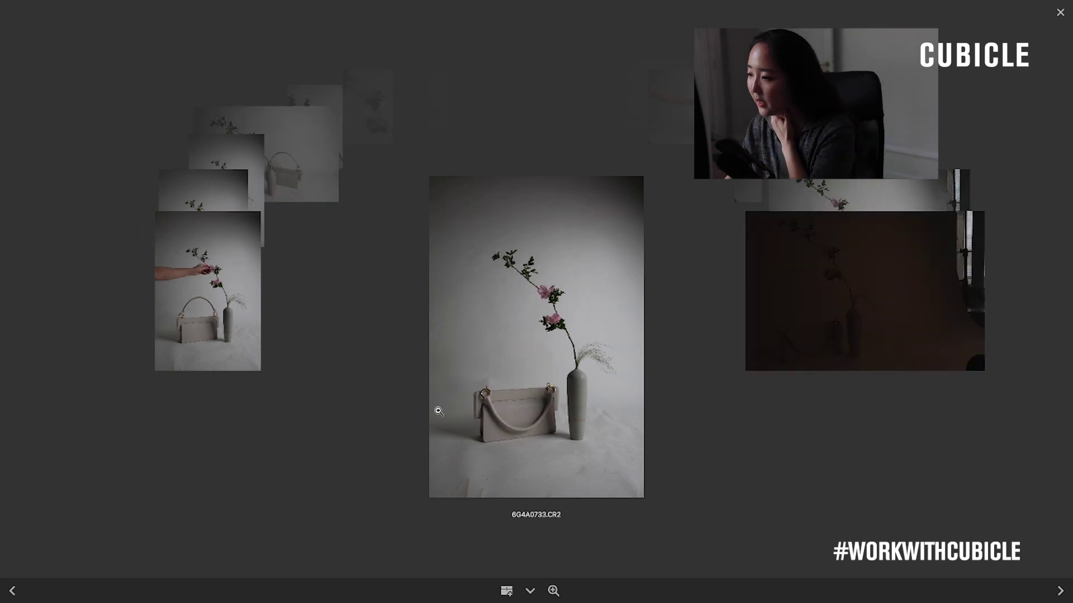
key(Left)
key(Right)
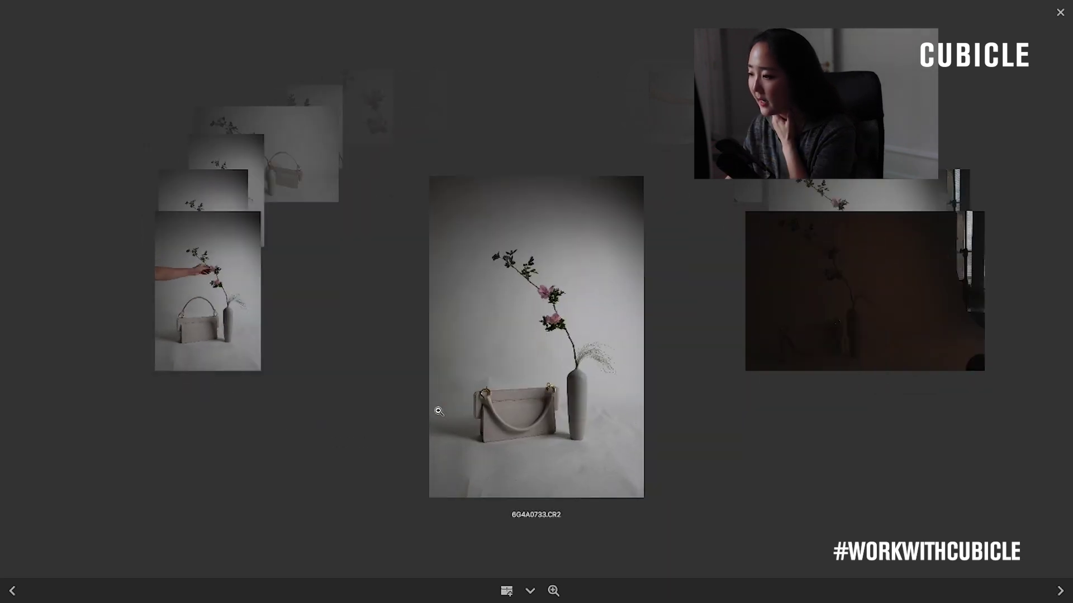
key(Right)
key(Right)
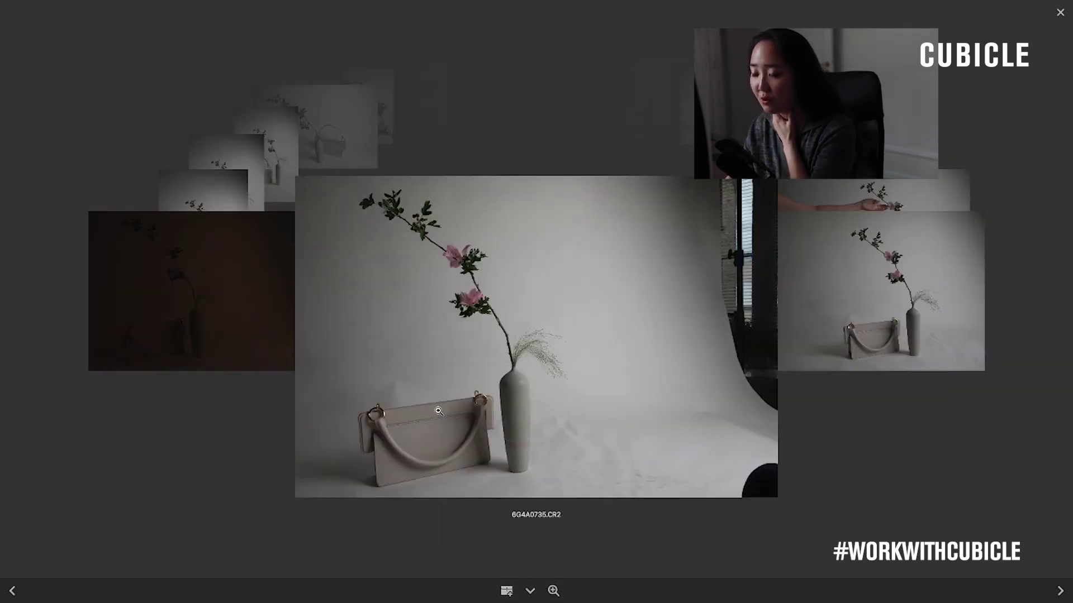
key(Right)
key(Right)
key(Right)
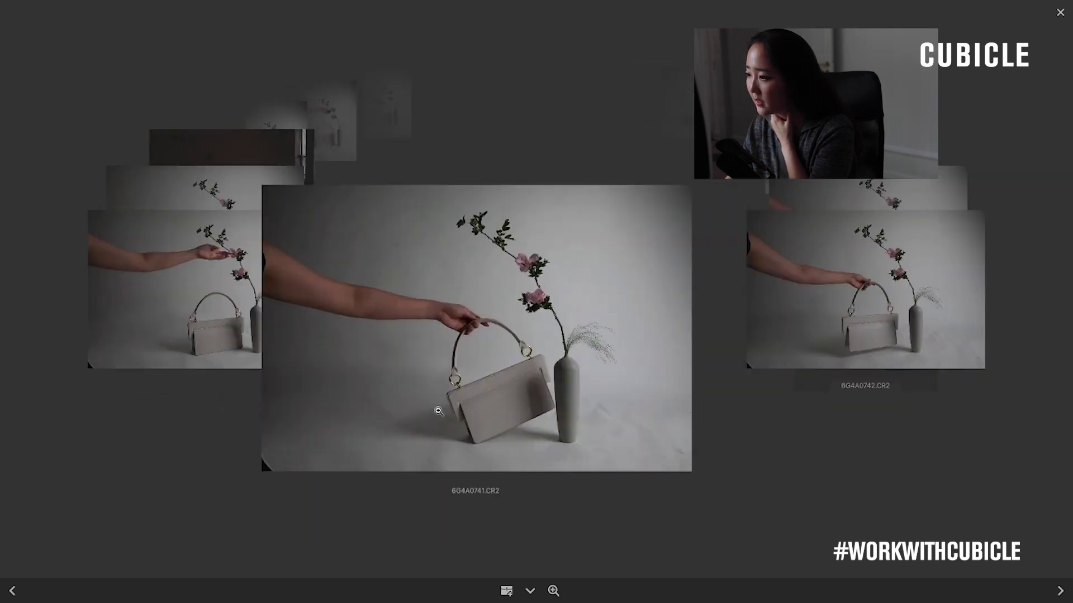
key(Right)
key(Right)
key(Right)
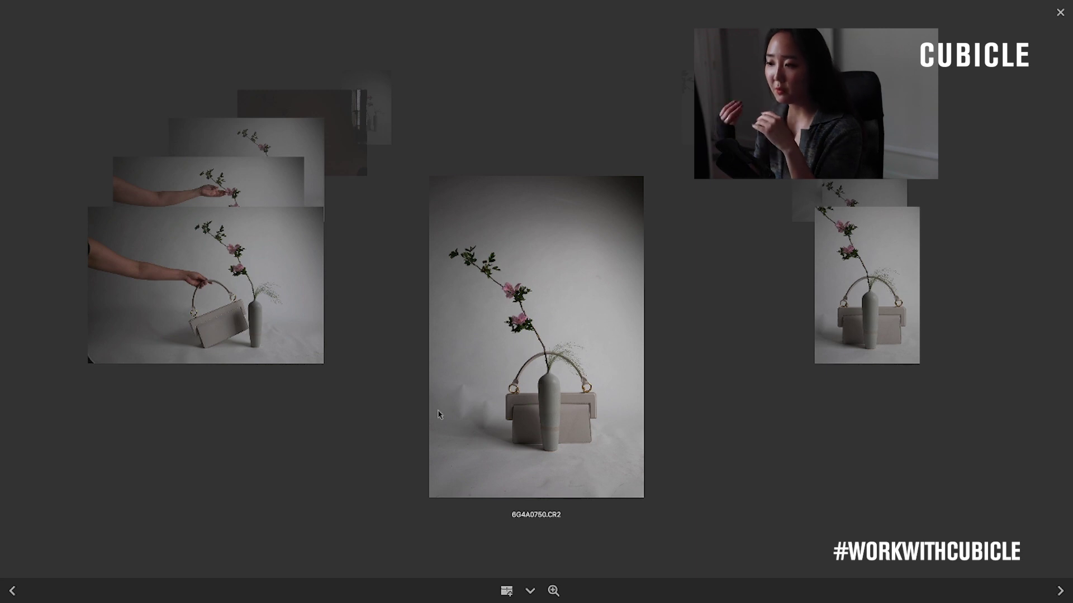
Go through the remaining handbag and blossom photos again and drop 6G4A0750 and 6G4A0754 from the set
key(Left)
key(Left)
key(Left)
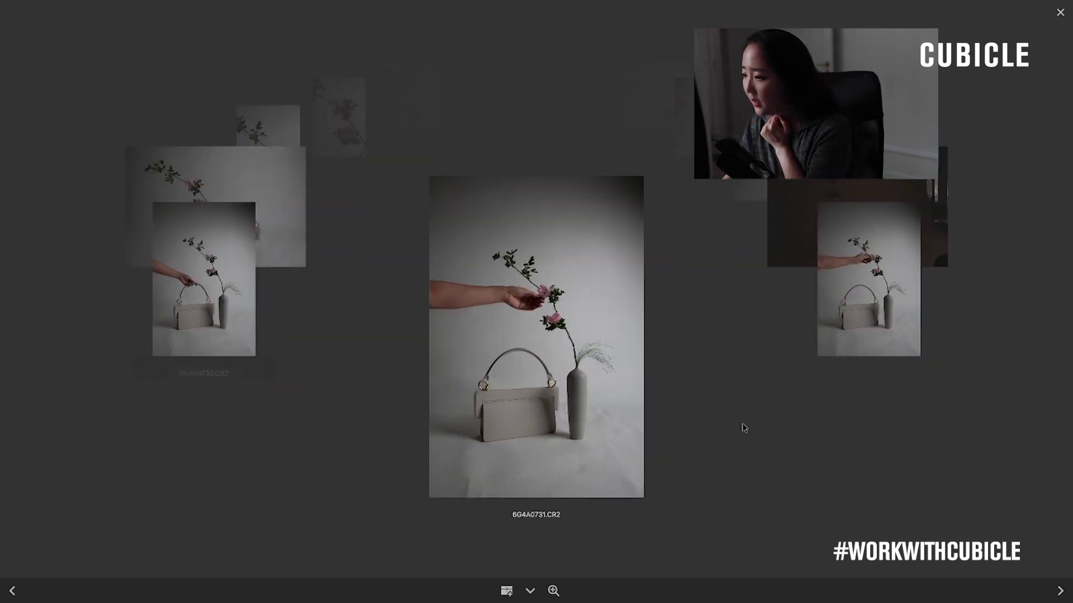
key(Right)
key(Right)
key(Right)
key(Right)
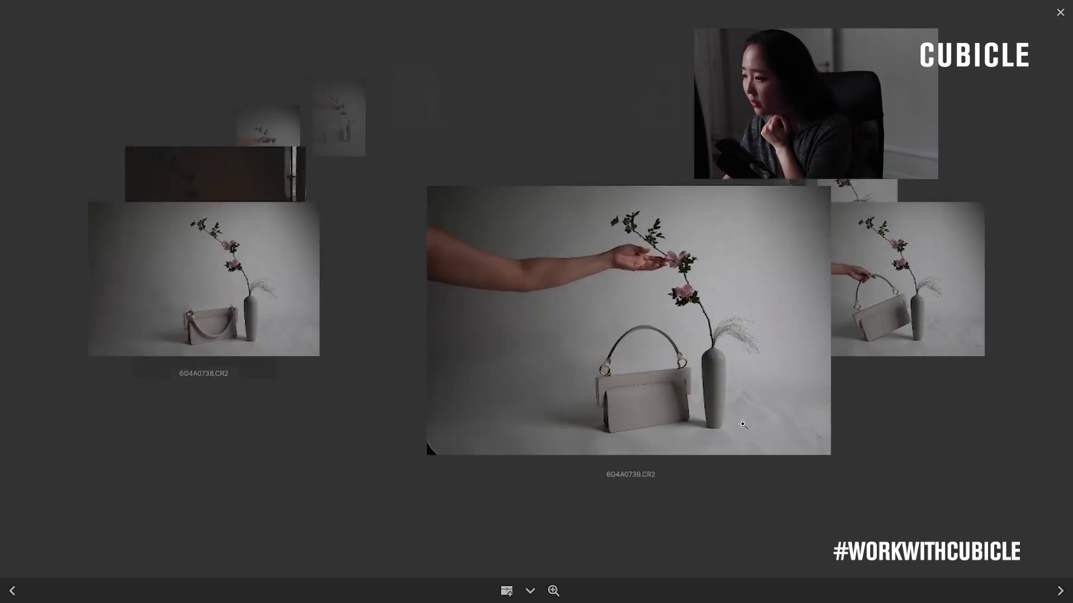
key(Right)
key(Right)
key(Right)
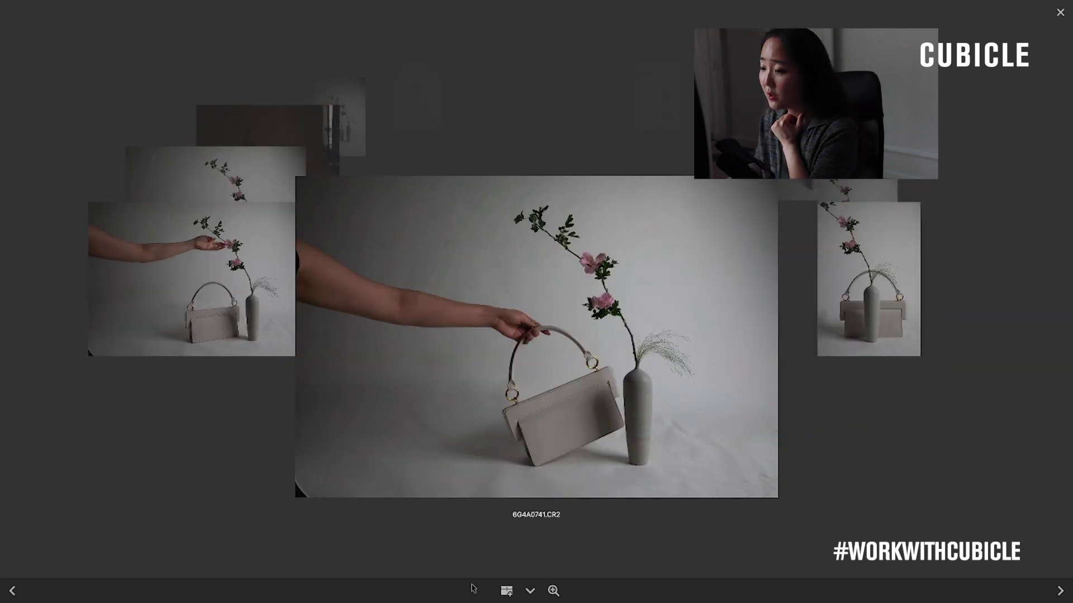
Create a collection from the photos kept in Review Mode and name it Ikebana PRELIM
click(506, 591)
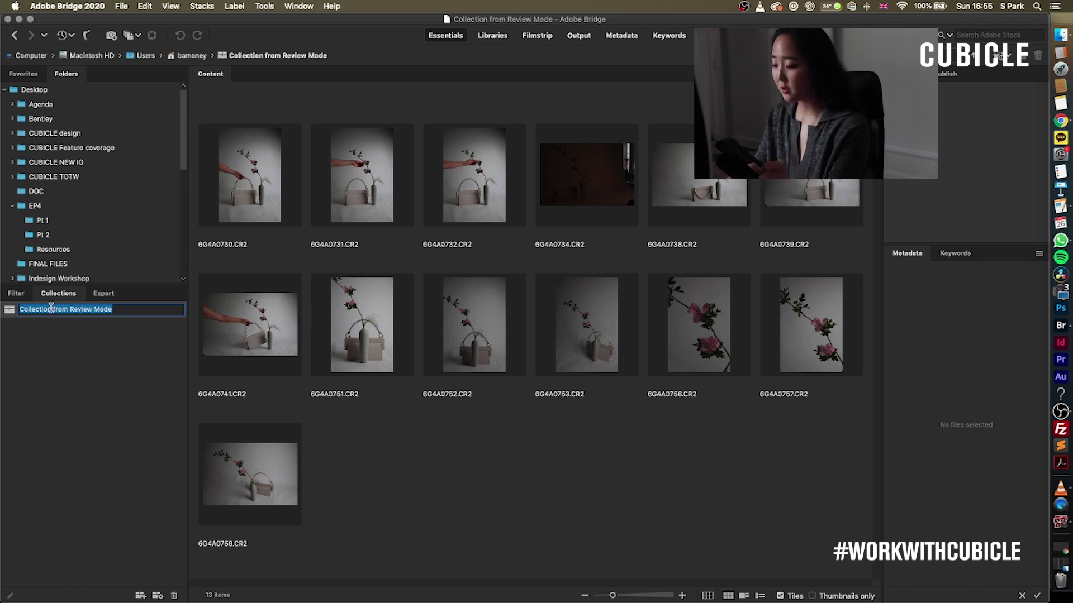
text(Ikebana PRE)
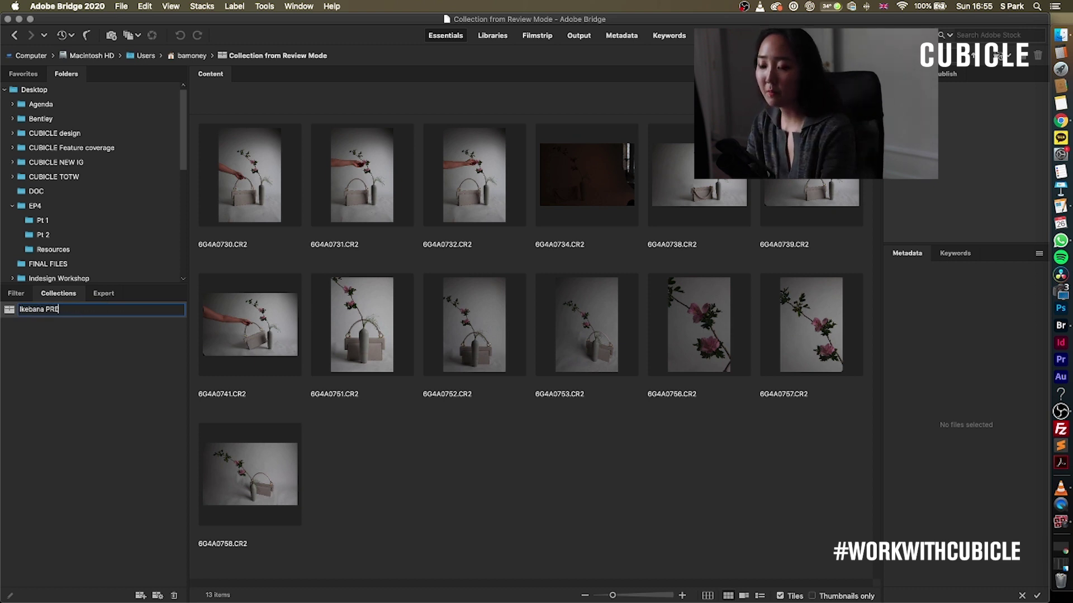
key(Return)
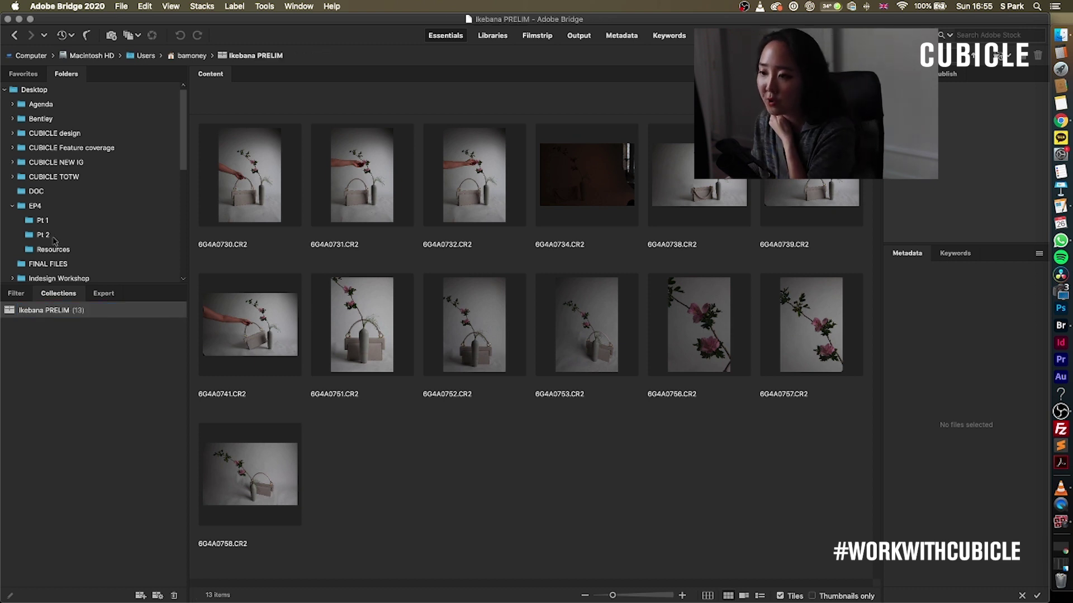
Select the green leaf and white lily photos from IMG_2064 through IMG_2126 in the Pt 1 folder
click(43, 235)
click(117, 223)
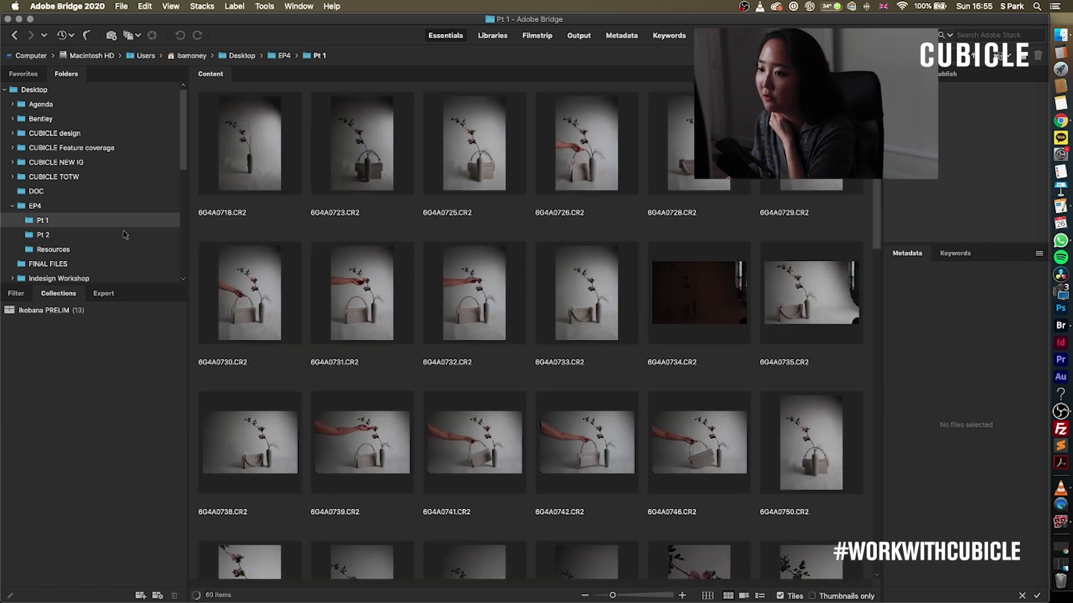
scroll(499, 285, down, 3)
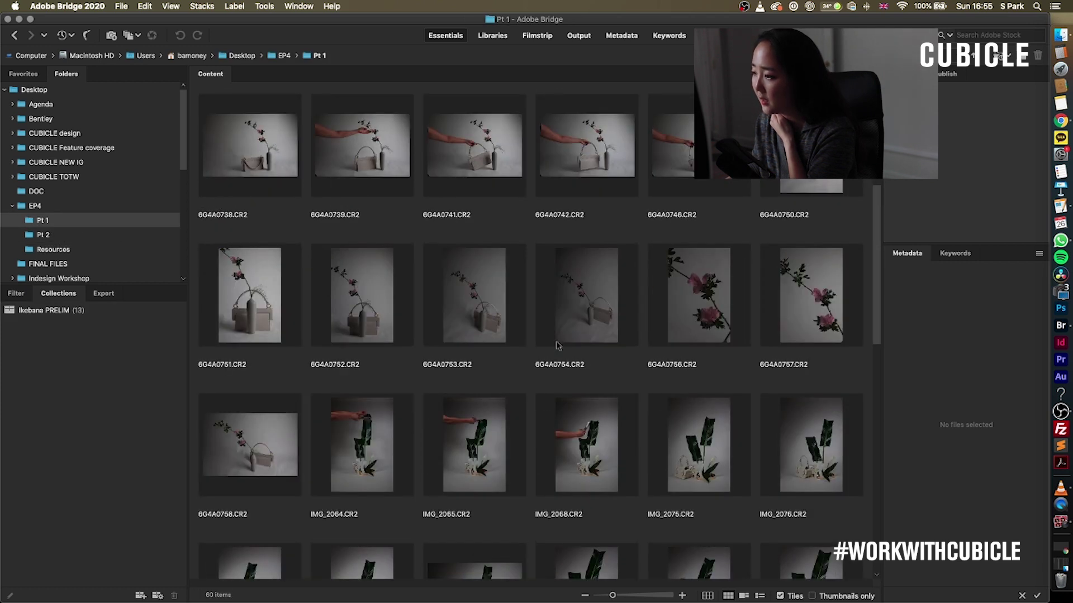
click(377, 311)
scroll(381, 411, down, 2)
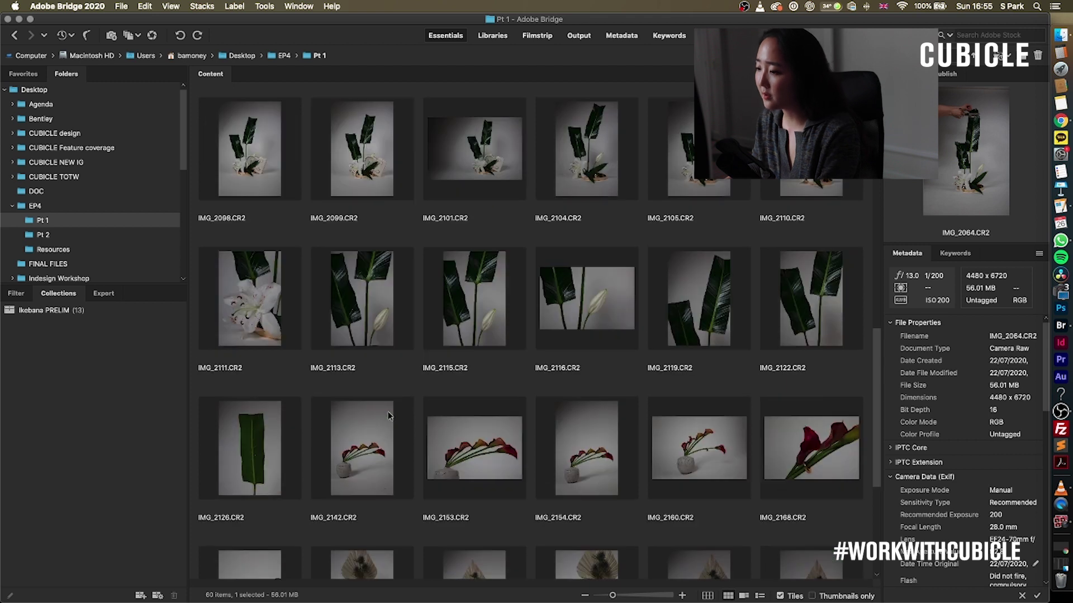
shift+click(268, 441)
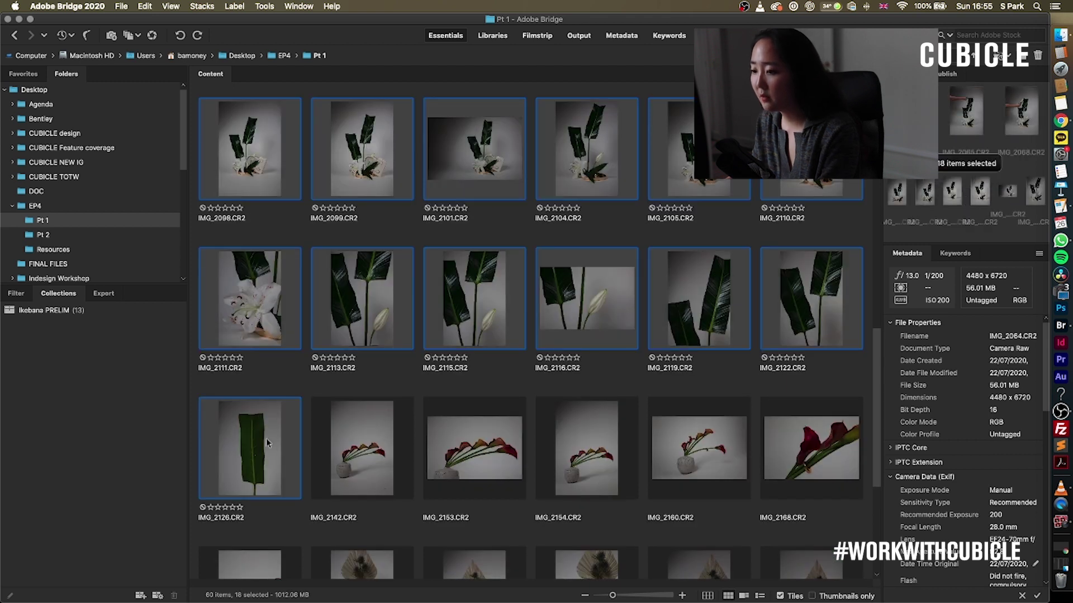
Review the selected leaf and lily photos full screen and drop IMG_2064, 2065, 2076, 2098, 2104, 2105, 2111, 2115 and 2119
key(super+b)
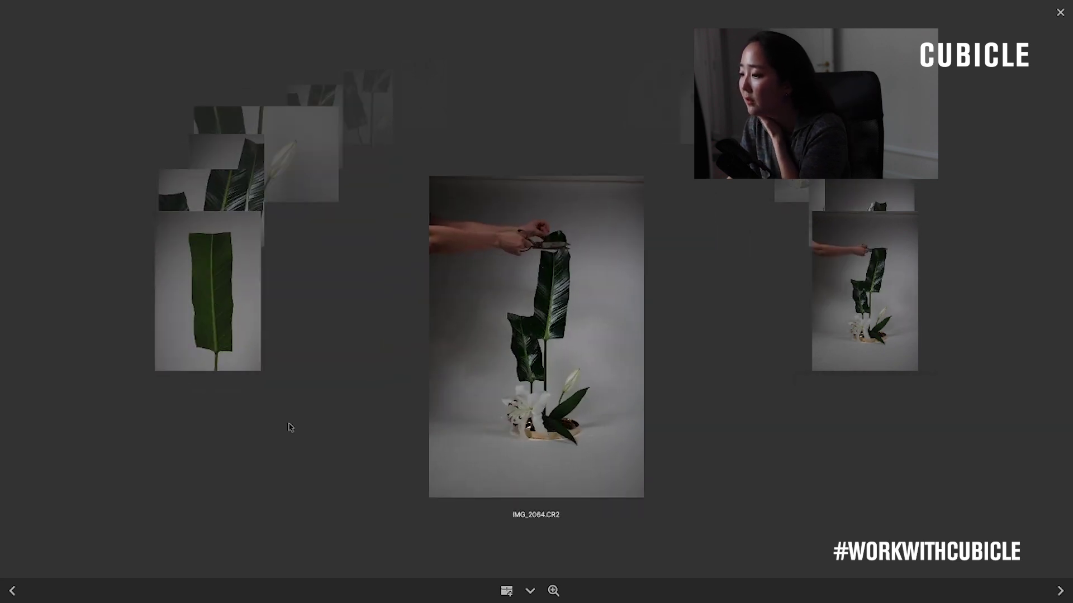
key(Right)
key(Right)
key(Right)
key(Right)
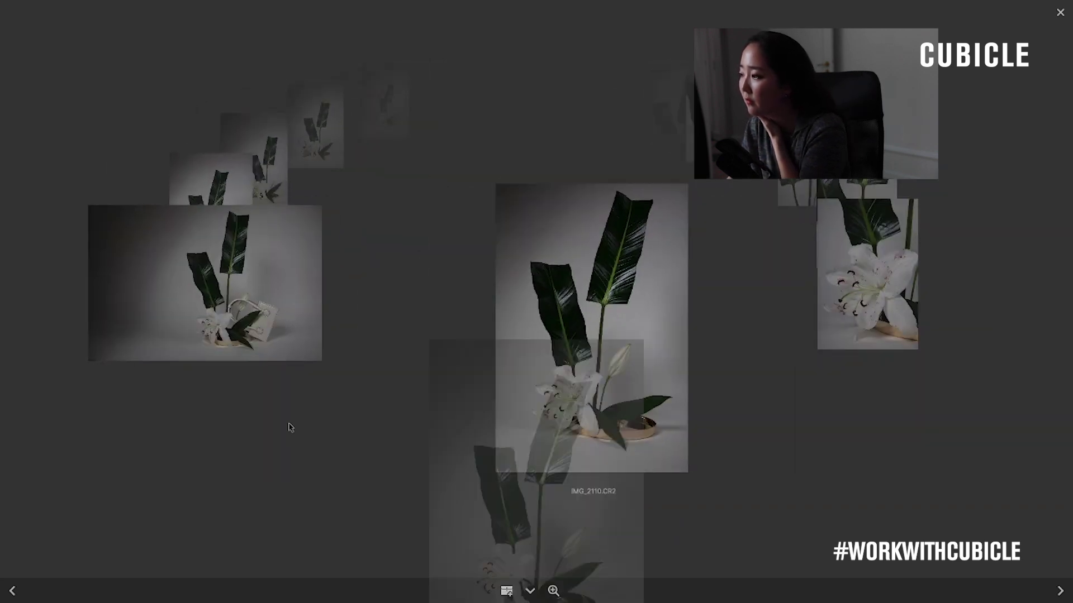
key(Right)
key(Right)
key(Right)
key(Right)
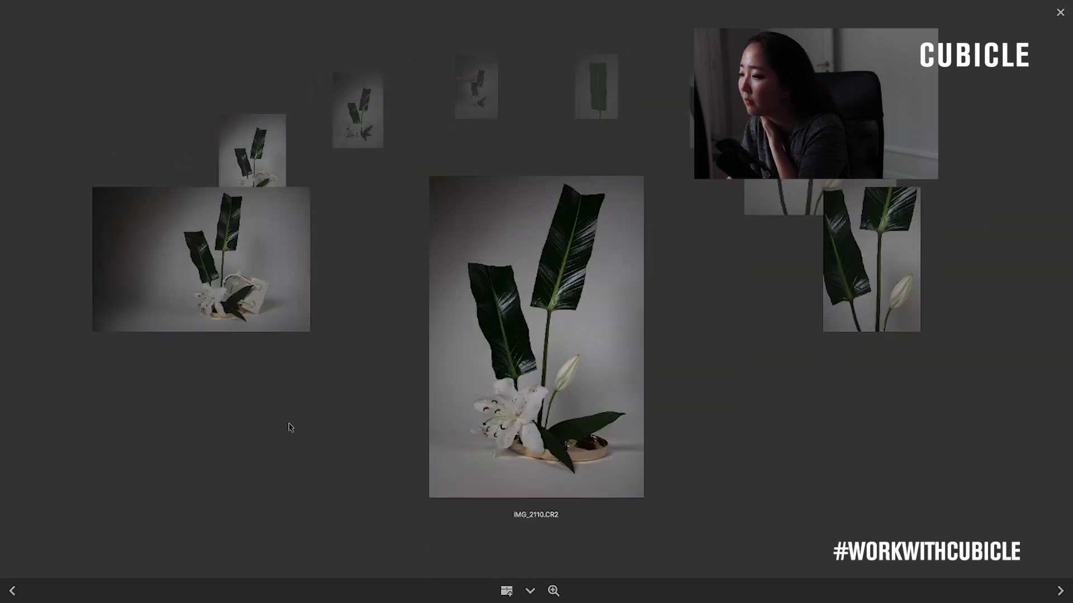
key(Right)
key(Right)
key(Right)
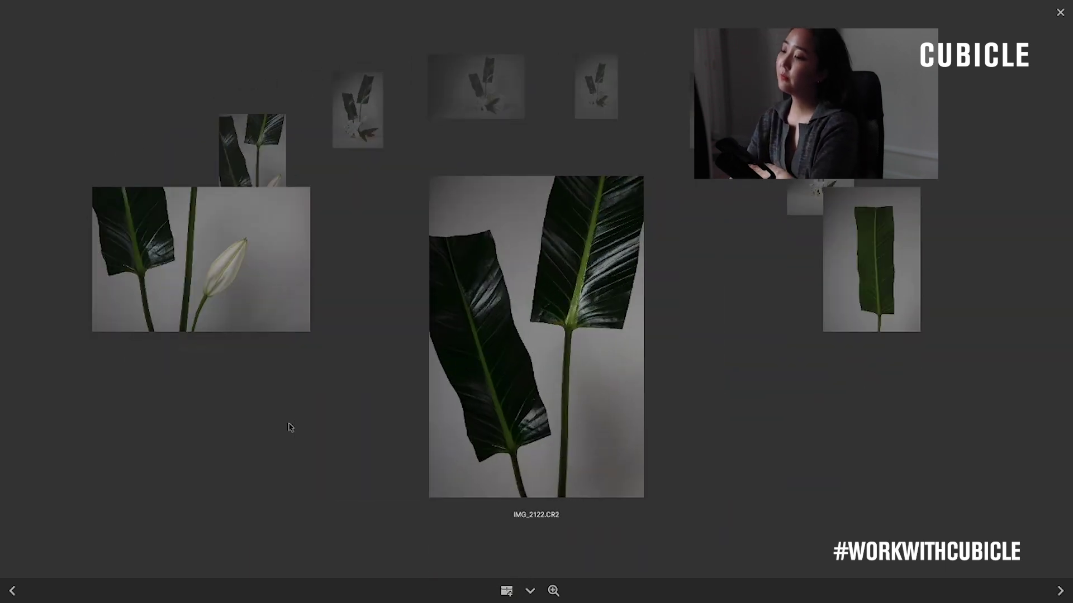
Go back through the kept leaf and lily photos from IMG_2122 to IMG_2068 to check the selection
key(Left)
key(Left)
key(Left)
key(Left)
key(Left)
key(Left)
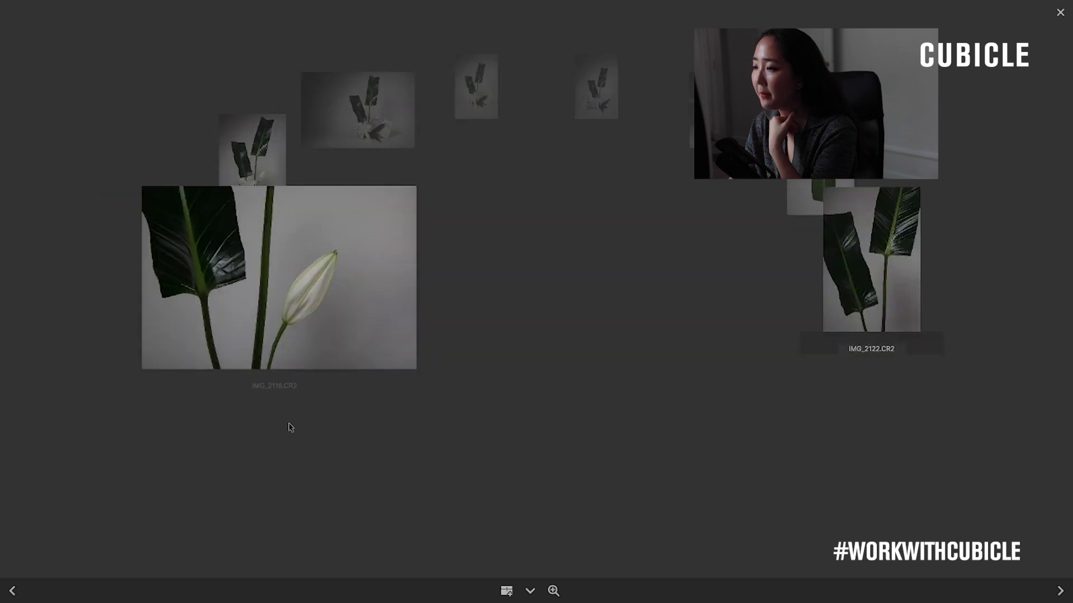
key(Left)
key(Left)
key(Left)
key(Left)
key(Left)
key(Left)
key(Left)
key(Left)
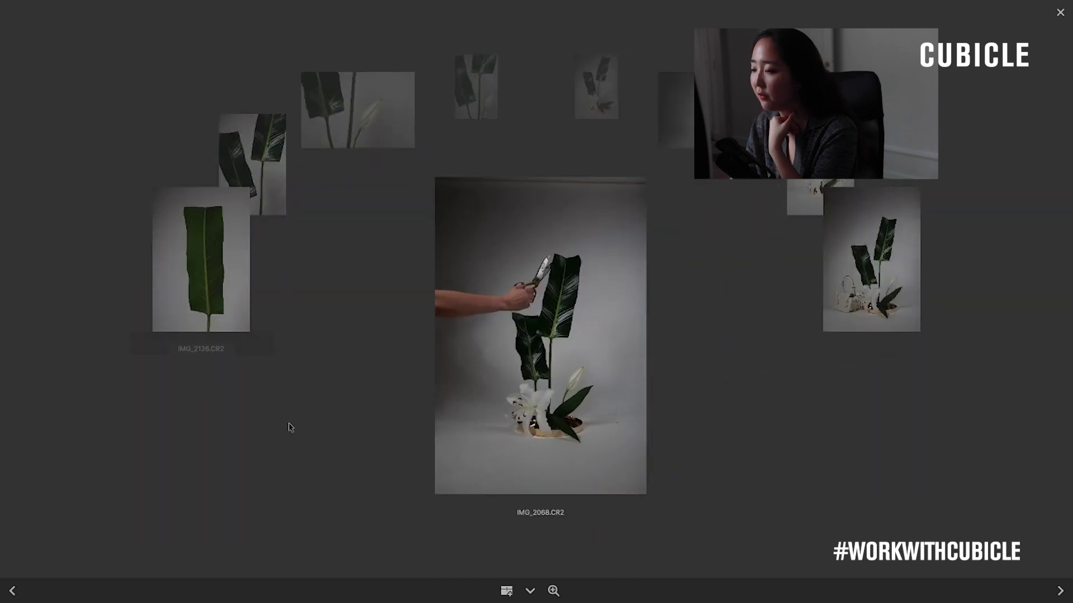
Compare the leaf and lily compositions with the close-ups IMG_2113 and IMG_2122 in Review Mode
key(Right)
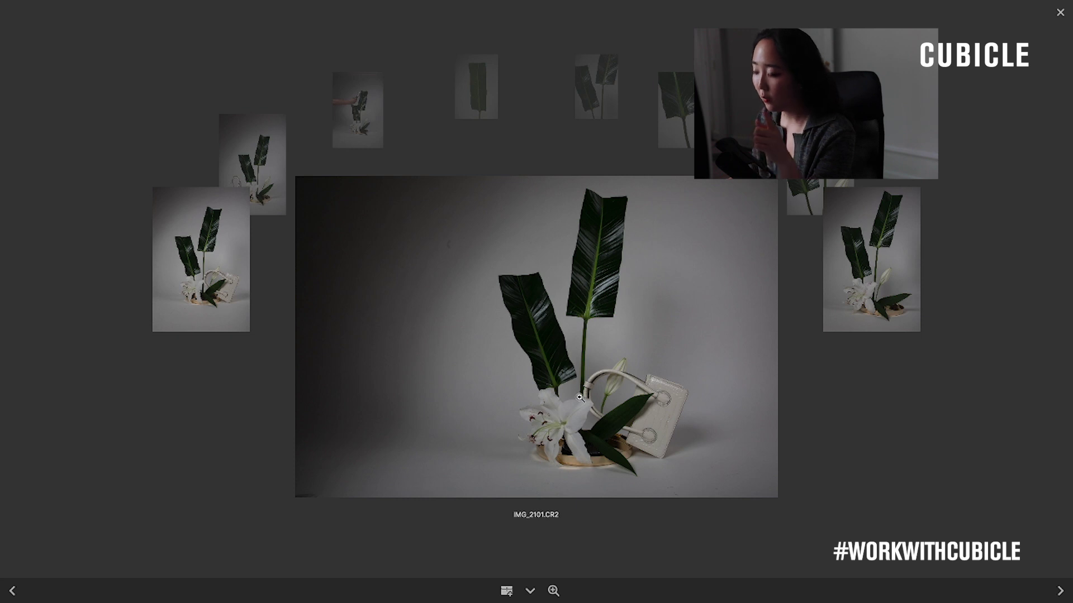
key(Right)
key(Right)
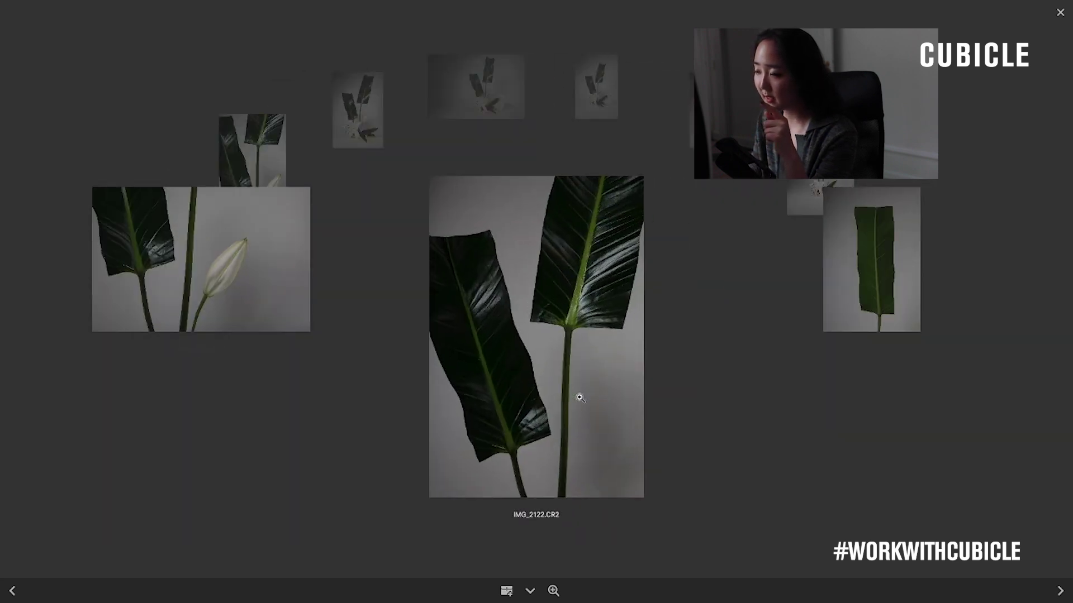
key(Left)
key(Left)
key(Right)
key(Left)
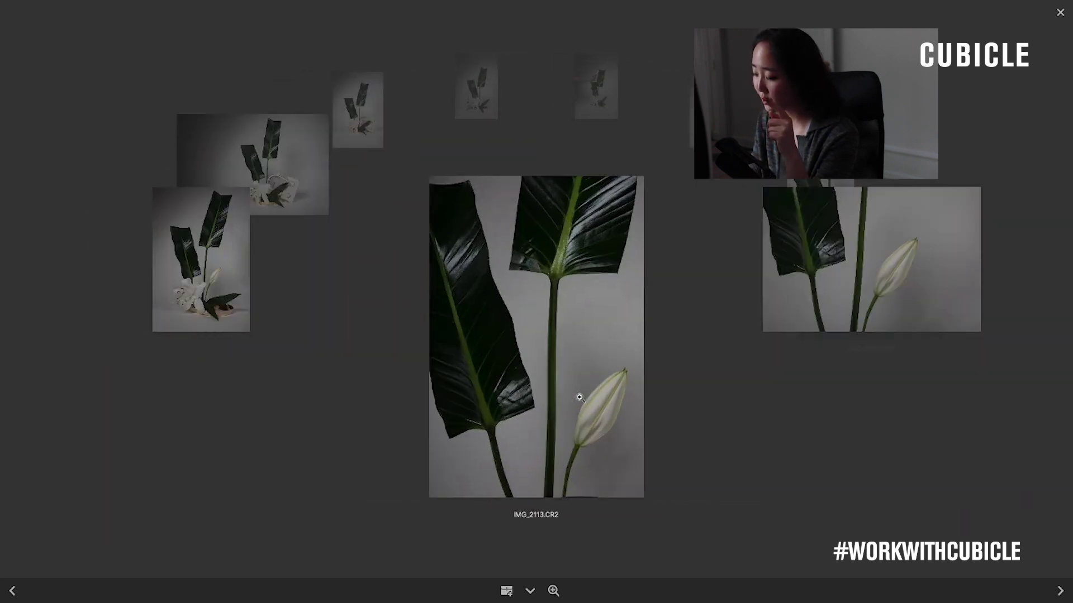
key(Left)
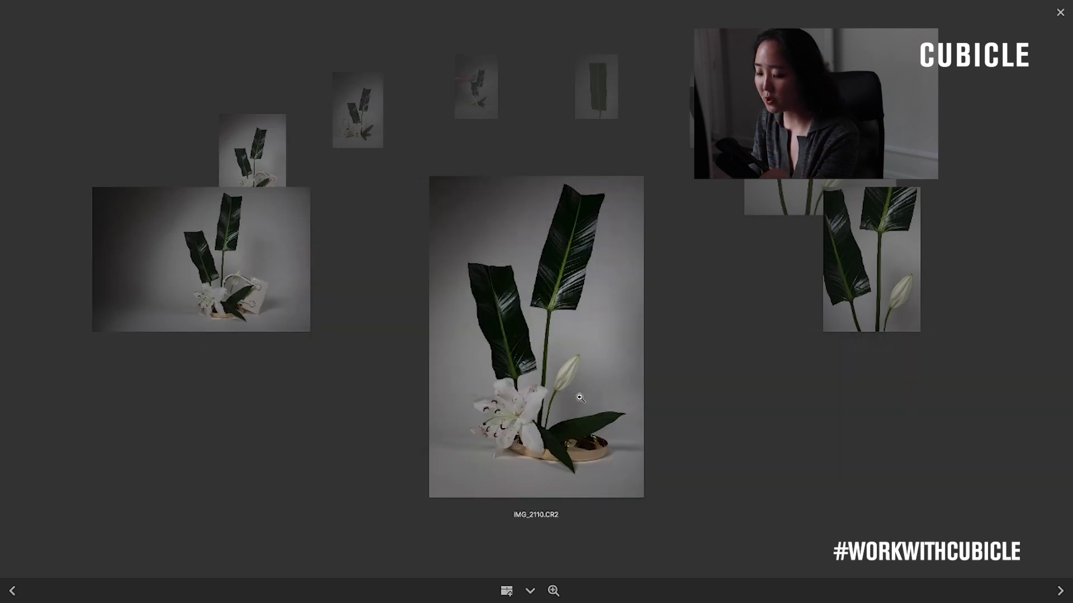
Exit Review Mode, add the kept leaf and lily photos to the Ikebana PRELIM collection, and check that collection's contents
key(Escape)
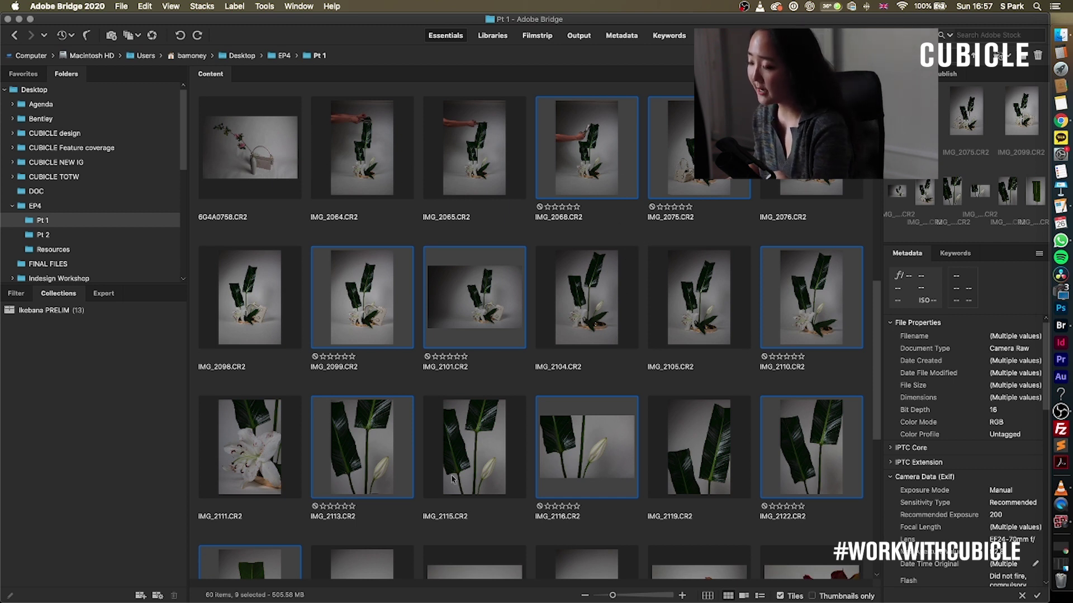
drag(380, 376, 44, 310)
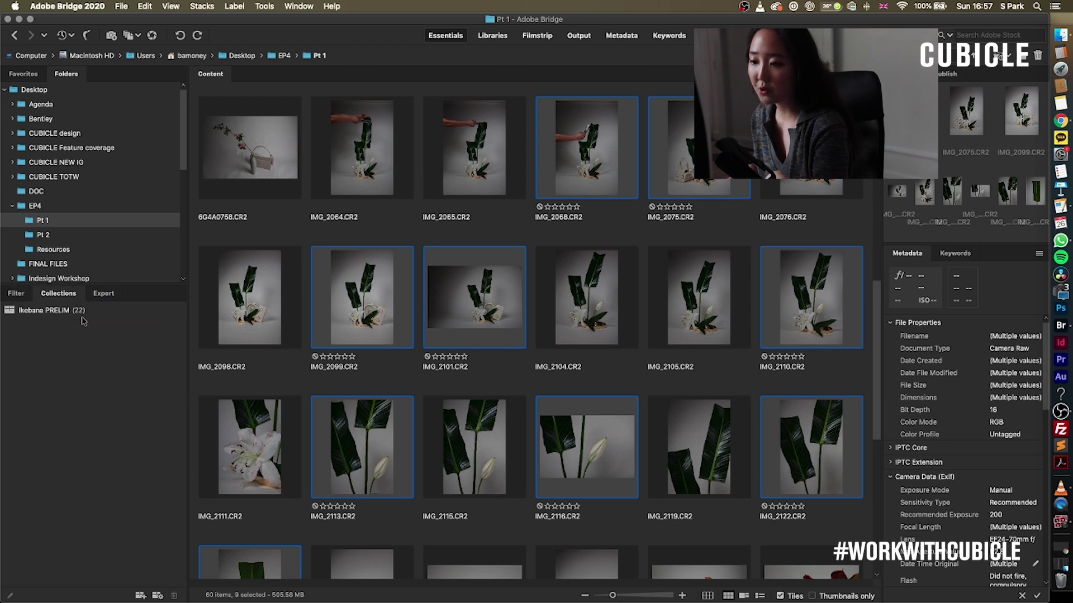
click(58, 311)
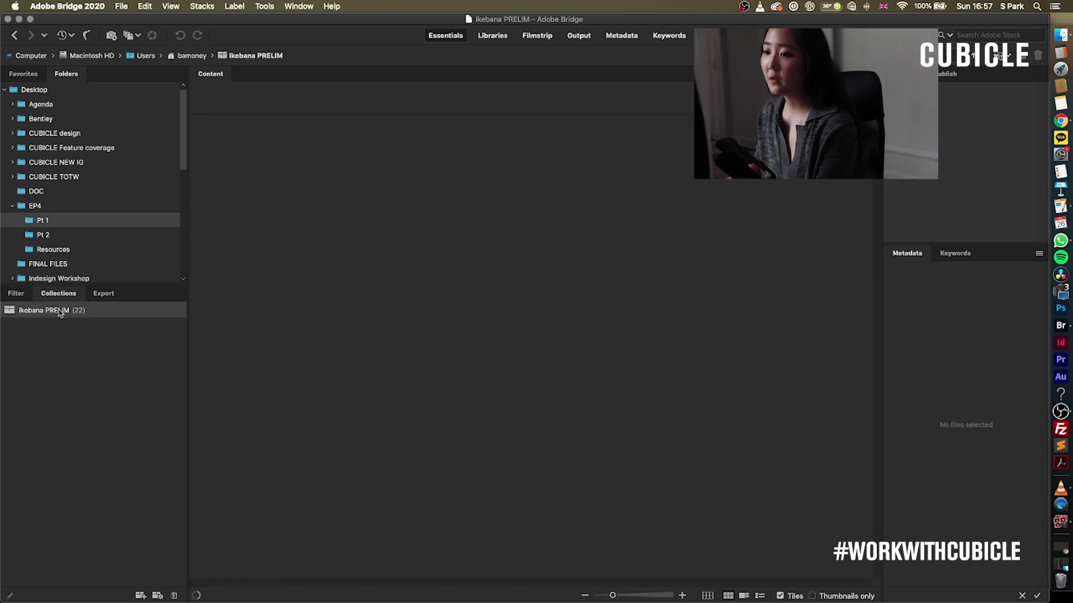
scroll(266, 327, down, 3)
drag(843, 520, 766, 497)
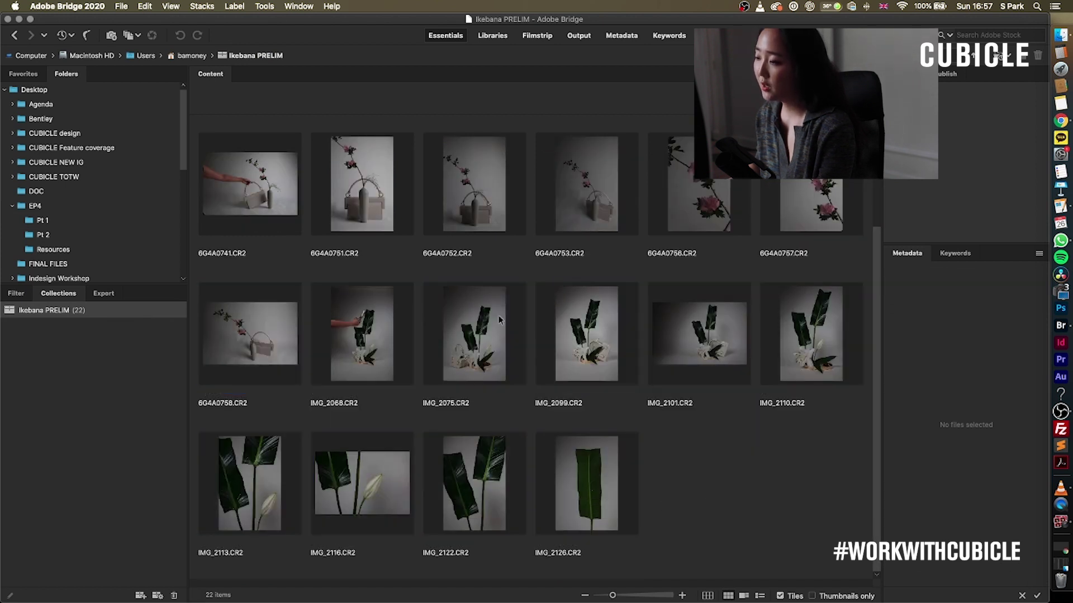
click(698, 186)
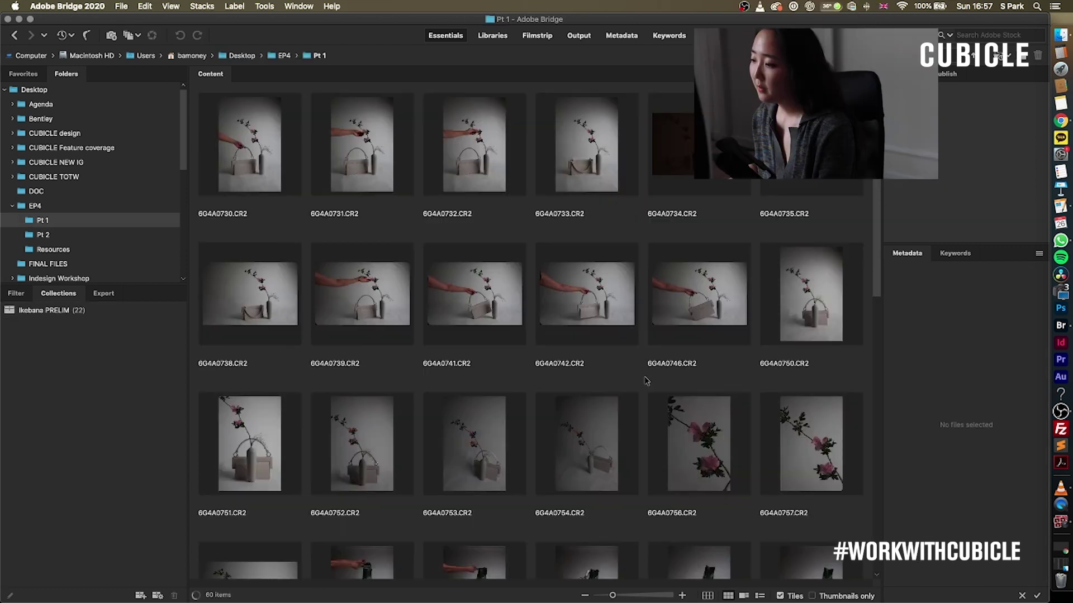
Select the red calla lily photos from IMG_2142 through IMG_2169 in the Pt 1 folder
click(42, 220)
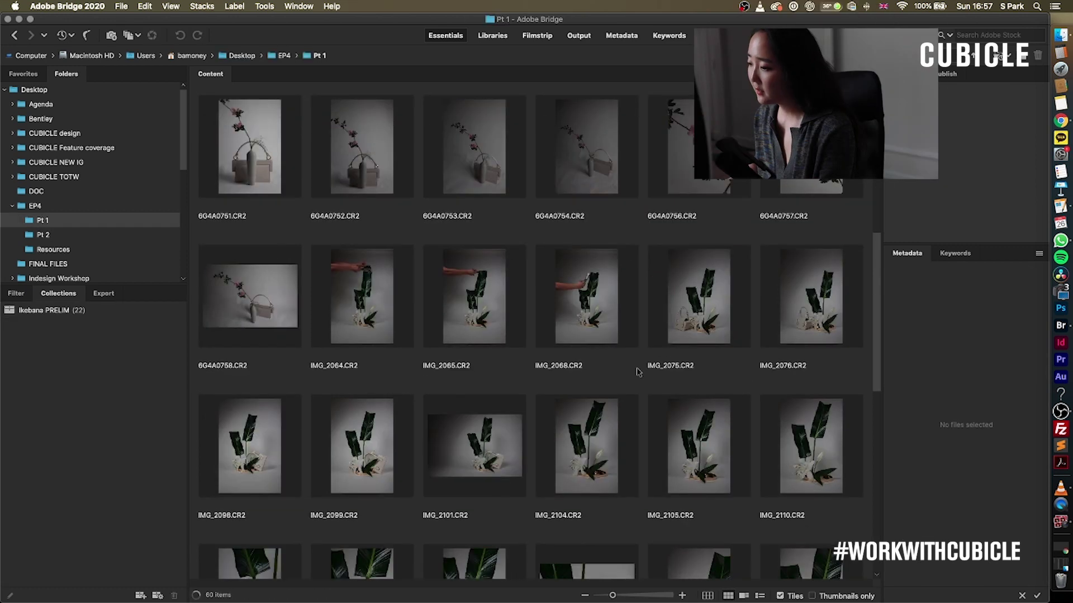
scroll(639, 372, down, 5)
click(363, 447)
scroll(366, 441, down, 3)
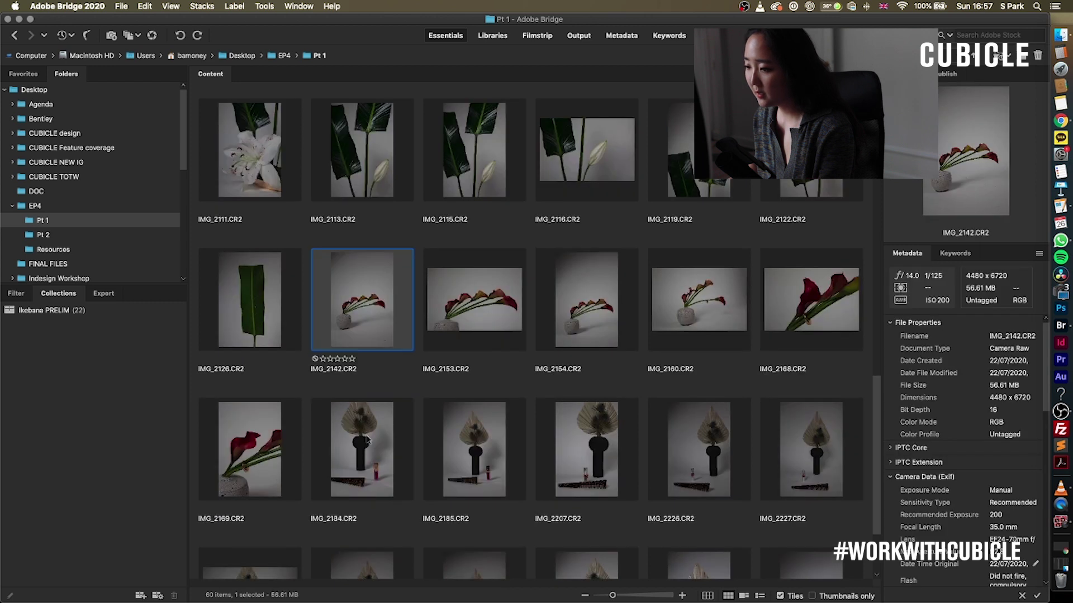
shift+click(266, 461)
Drop IMG_2154 from the calla lily photos in Review Mode and add the kept ones to the Ikebana PRELIM collection
key(super+b)
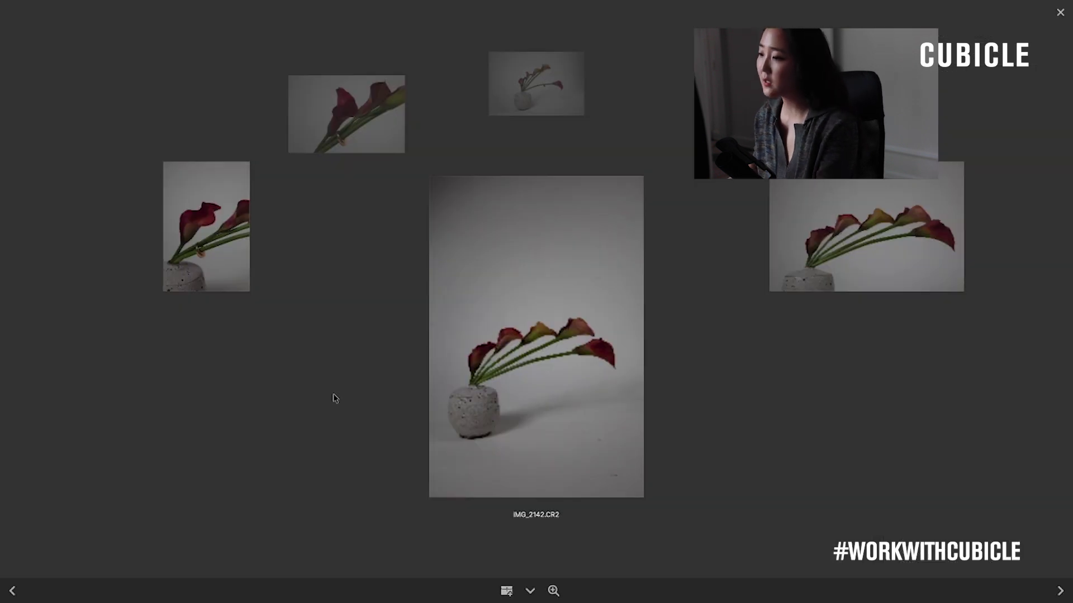
key(Left)
key(Escape)
Drop IMG_2185, IMG_2227, IMG_2238 and IMG_2248 from the black-vase palm leaf photos in Review Mode and add the kept ones to the Ikebana PRELIM collection
scroll(363, 335, down, 5)
click(363, 335)
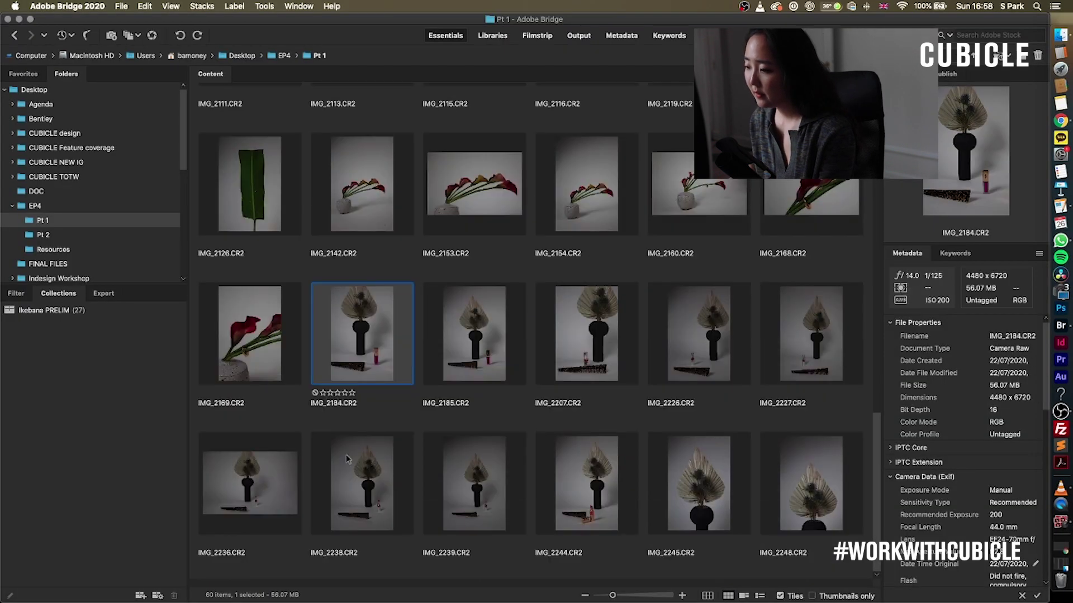
key(super+b)
key(Left)
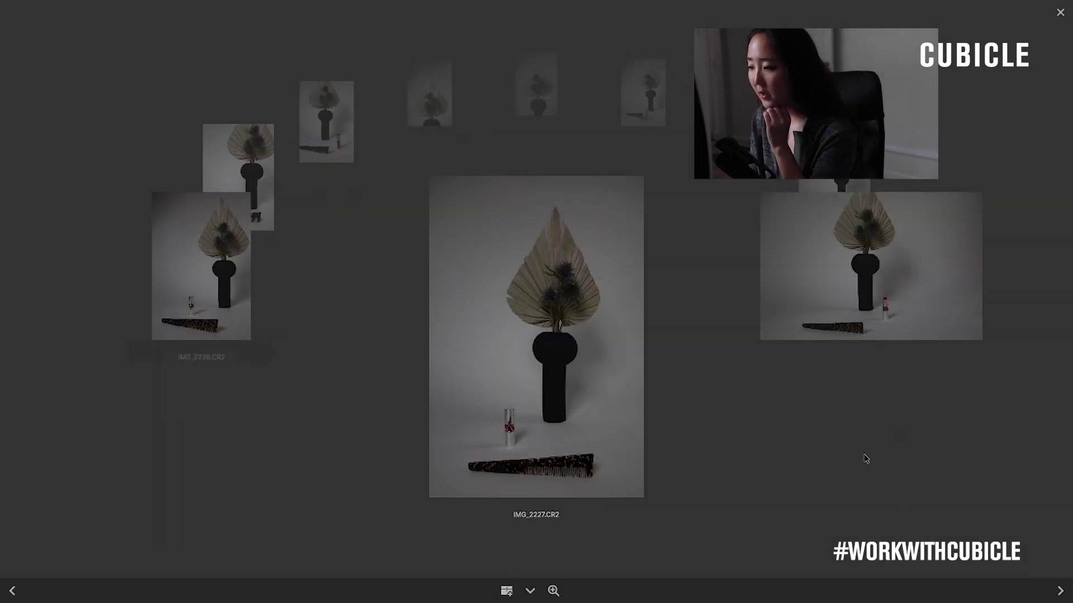
key(Right)
key(Right)
key(Escape)
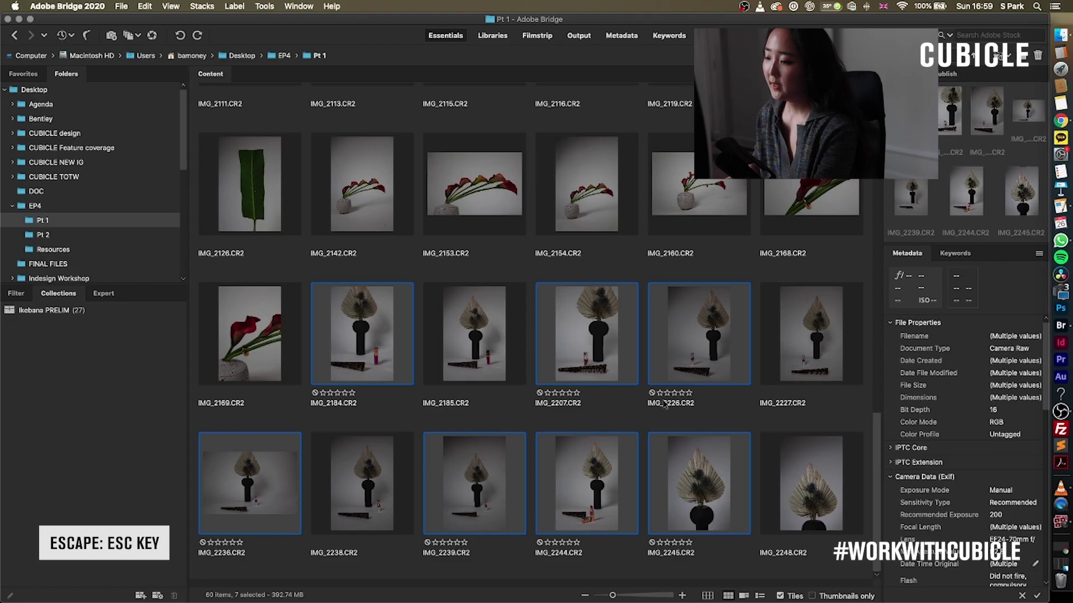
drag(385, 375, 53, 312)
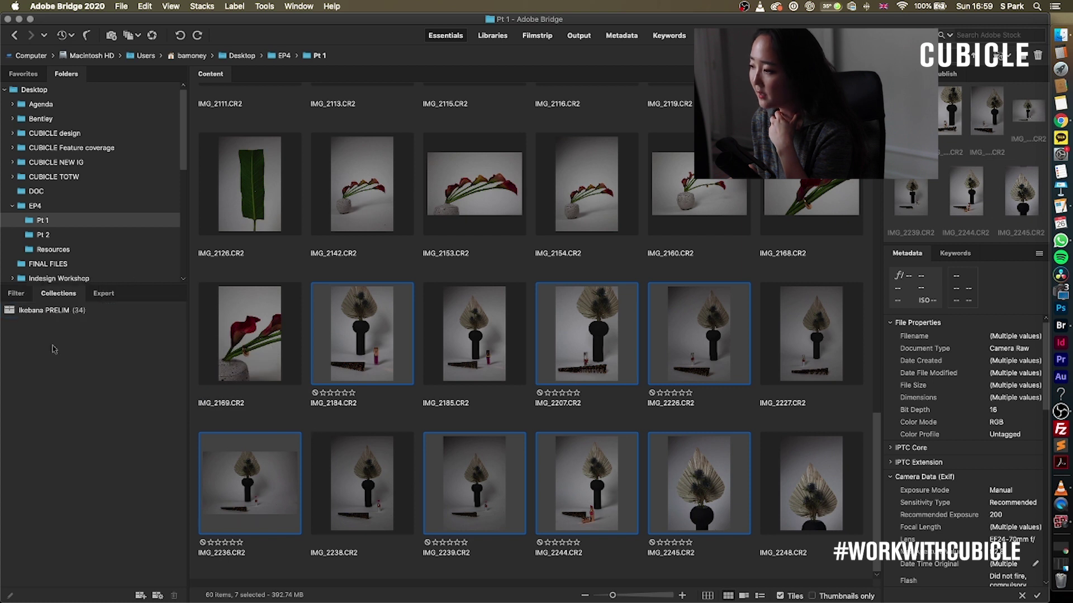
Check the Pt 1 folder's photos against the contents of the Ikebana PRELIM collection
click(280, 575)
scroll(615, 461, up, 10)
scroll(412, 510, down, 10)
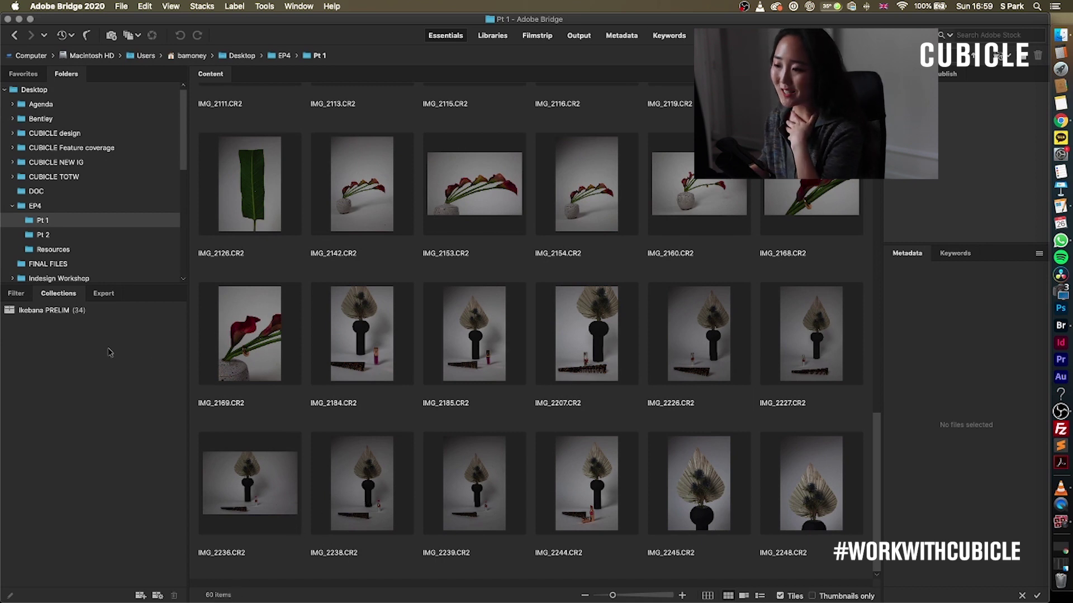
click(67, 312)
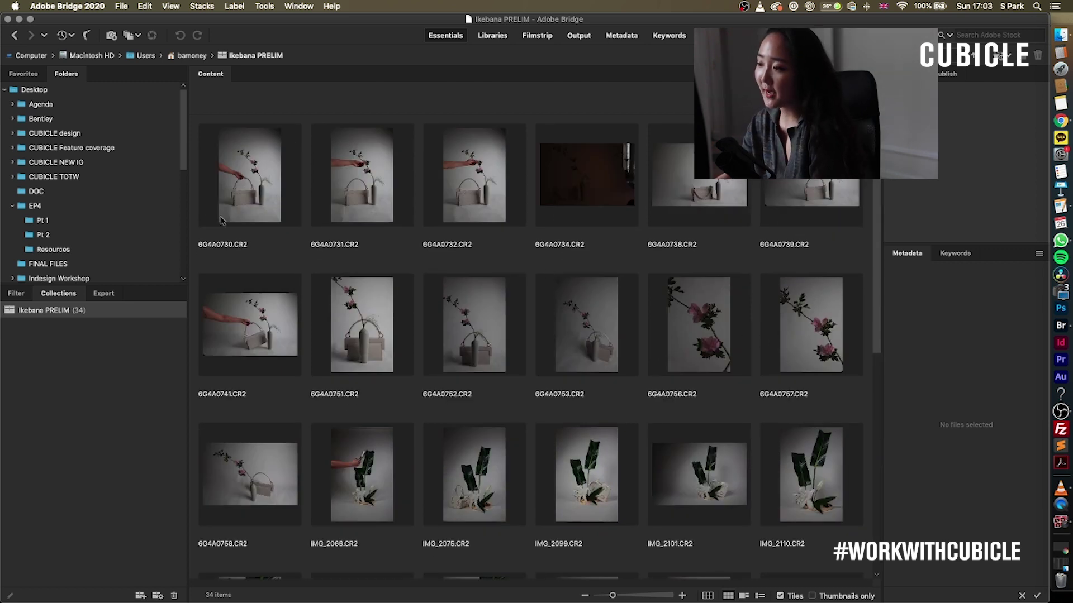
click(42, 220)
scroll(375, 372, down, 10)
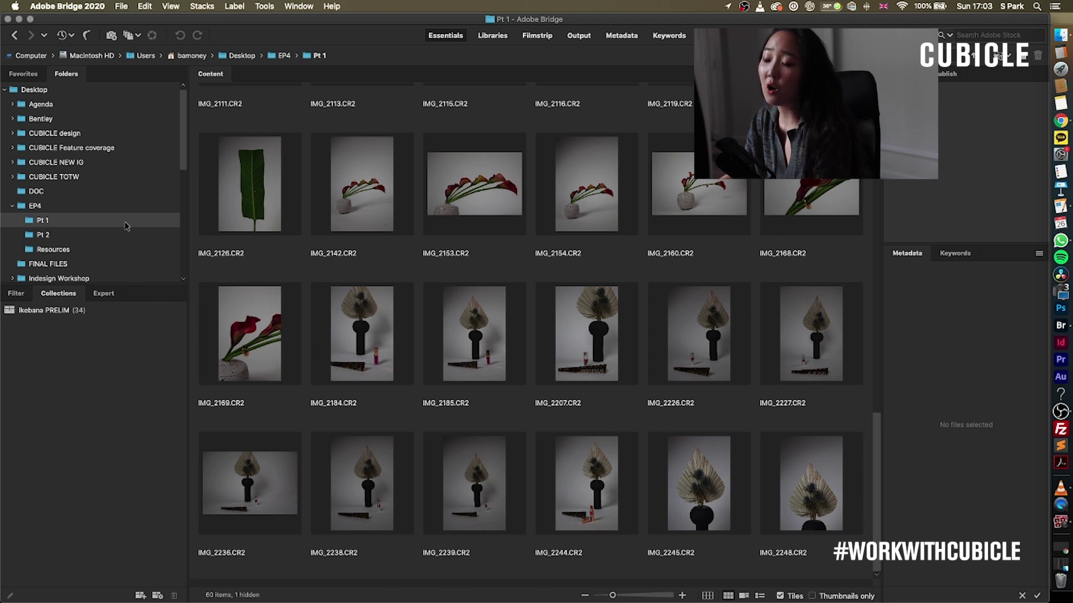
Start a Batch Rename of all the photos in the Ikebana PRELIM collection
click(34, 312)
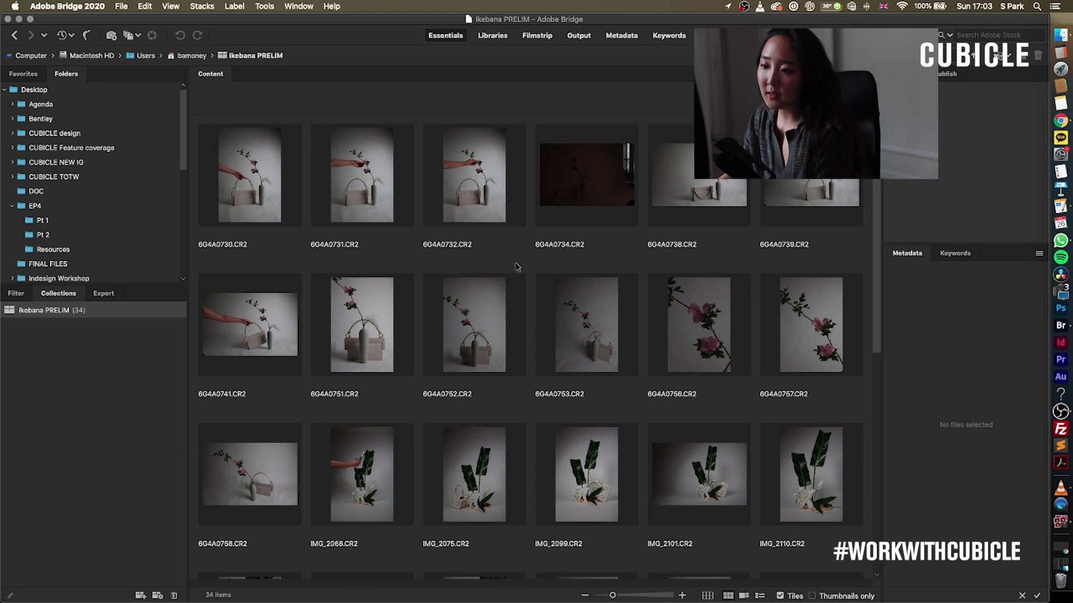
key(super+a)
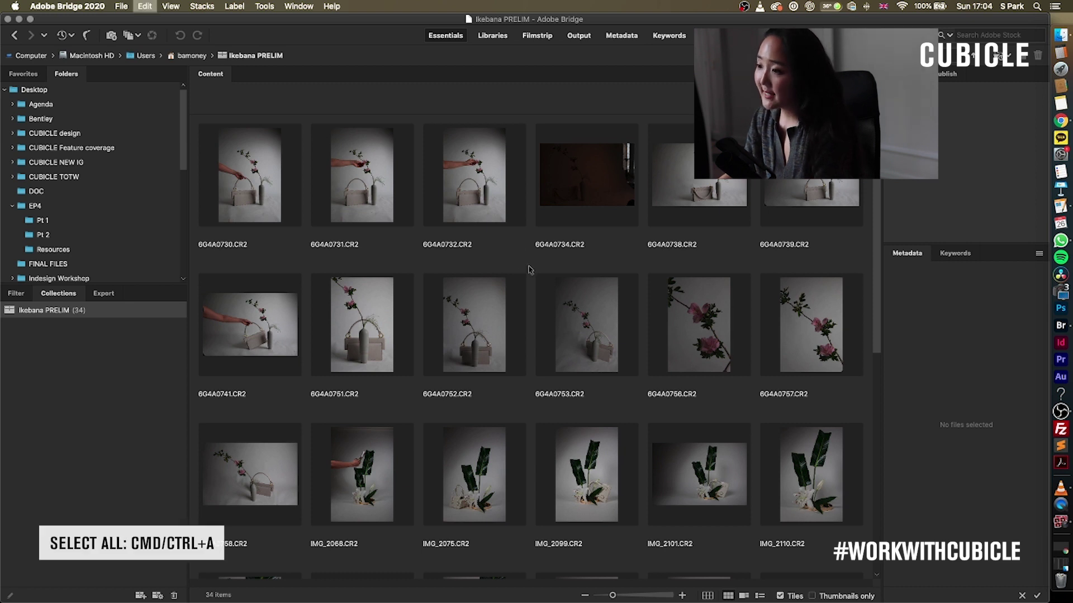
scroll(531, 269, down, 5)
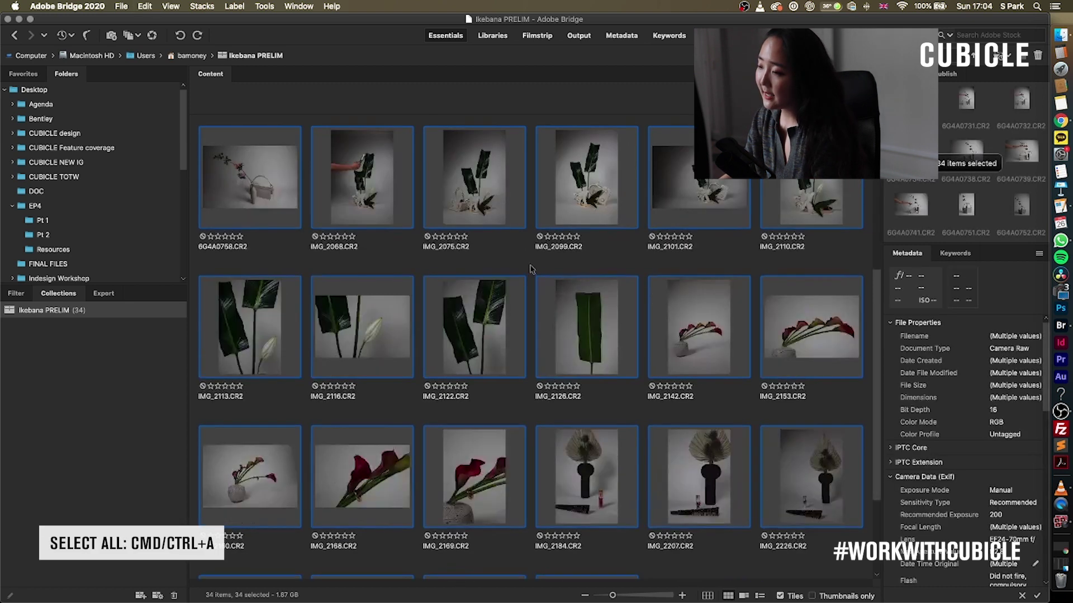
scroll(532, 269, up, 5)
right_click(493, 201)
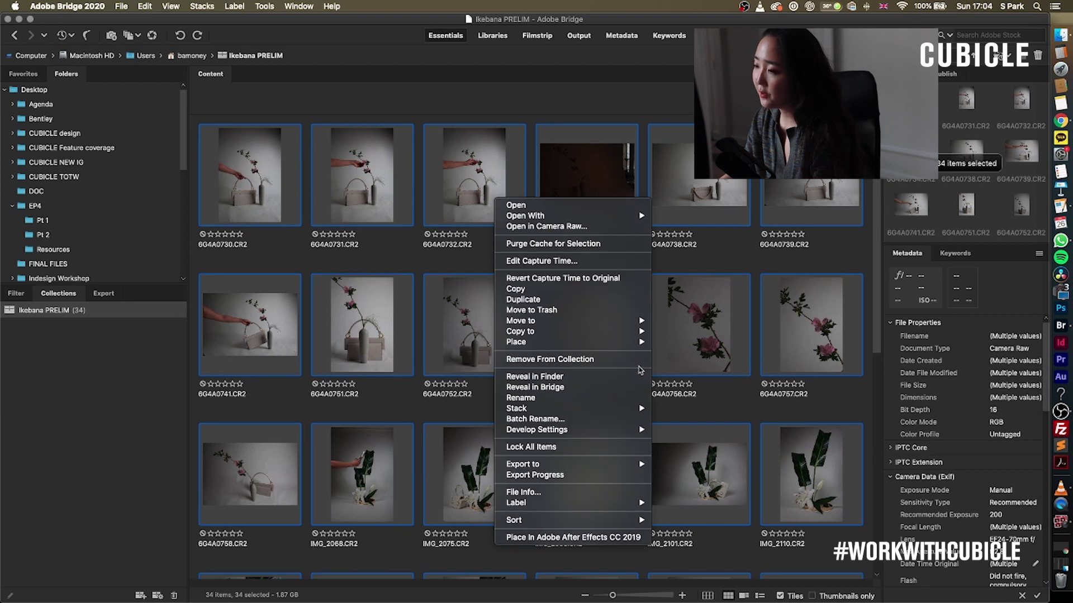
click(535, 420)
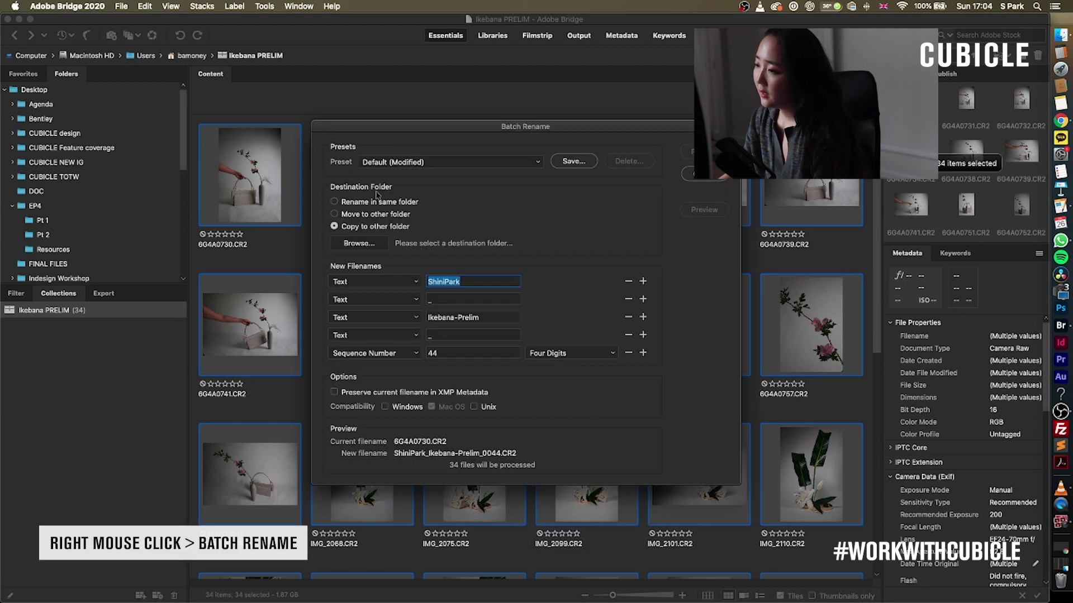
drag(520, 130, 557, 159)
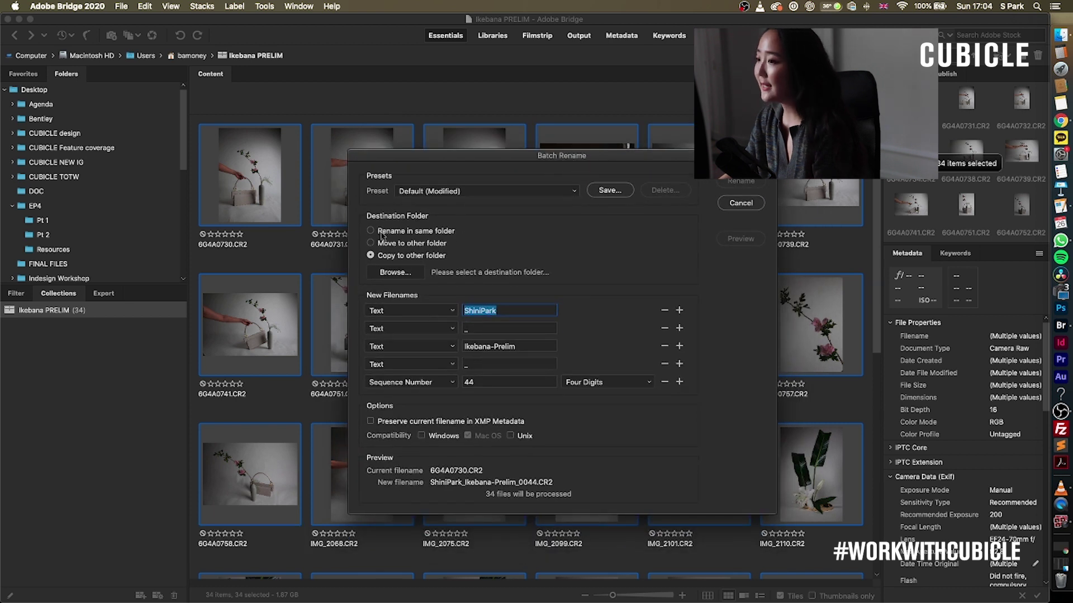
Keep Copy to other folder as the rename destination option and examine the component types offered for the first new filename part
click(381, 236)
click(391, 258)
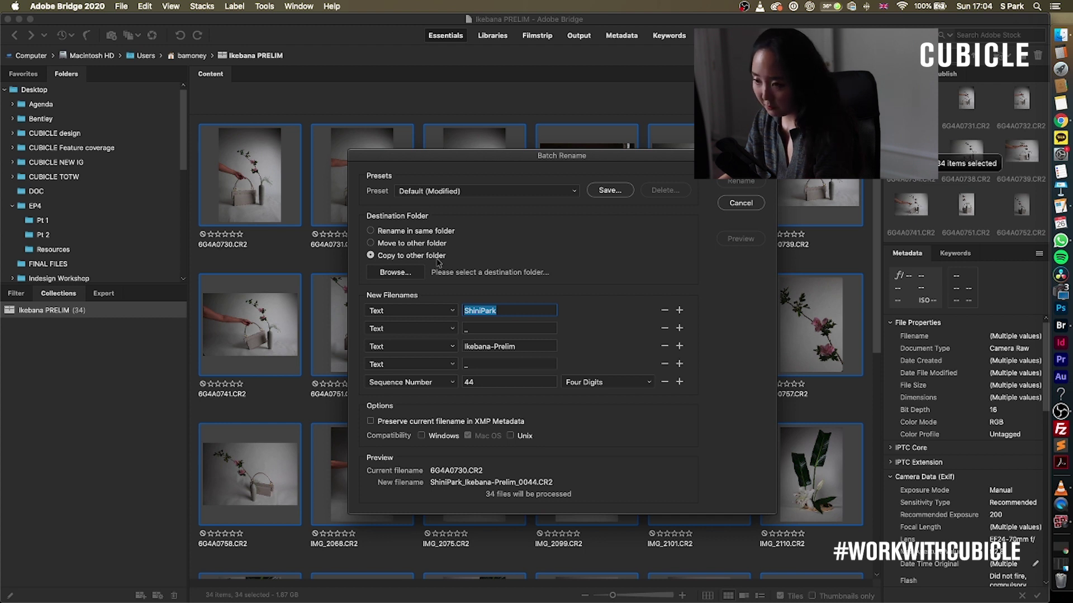
click(454, 312)
click(454, 313)
click(453, 315)
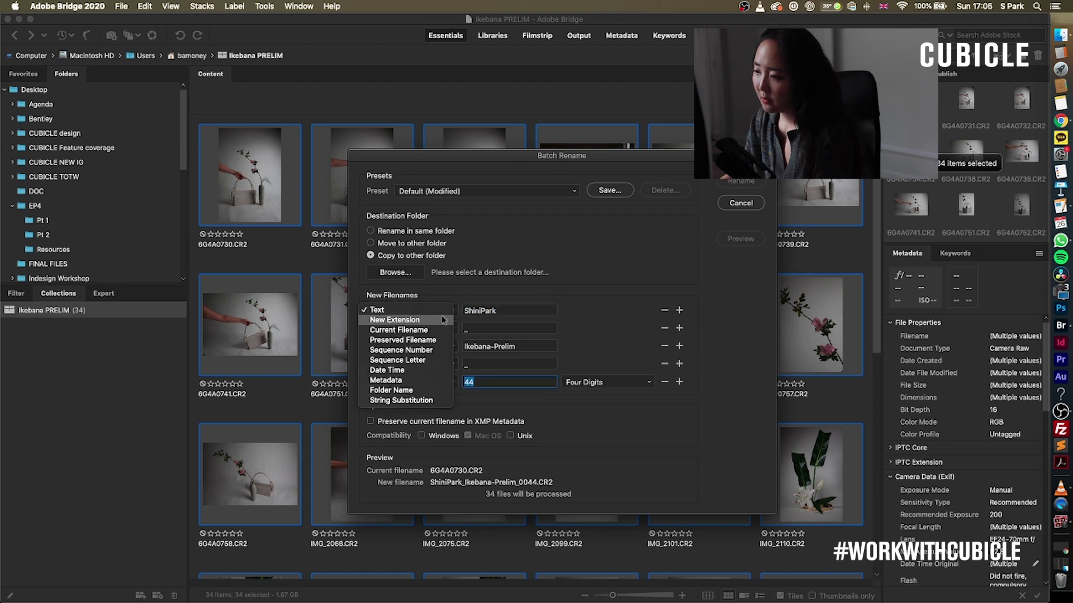
click(605, 394)
click(531, 311)
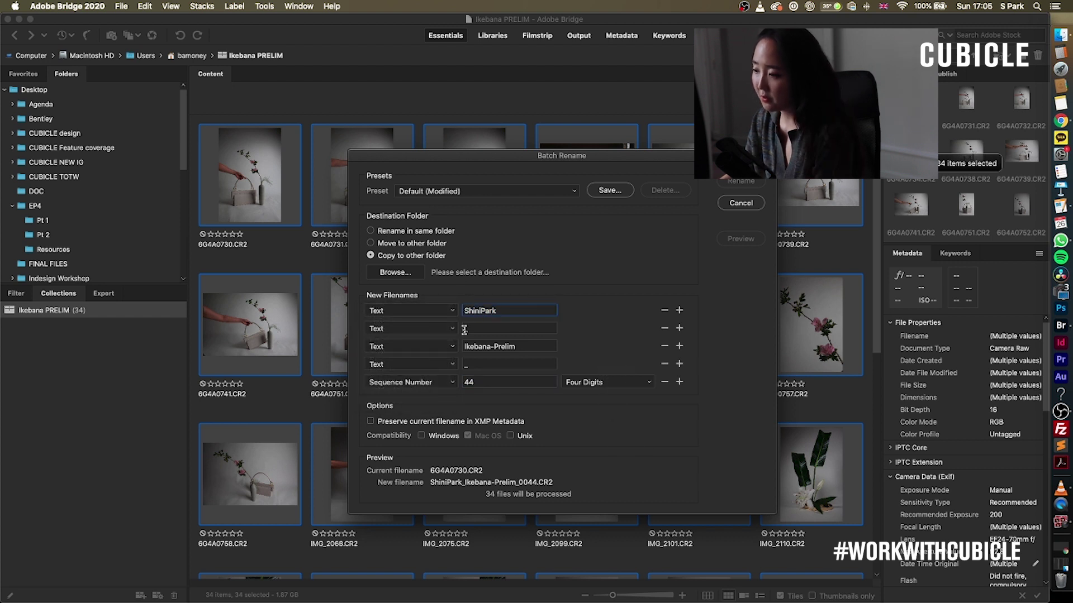
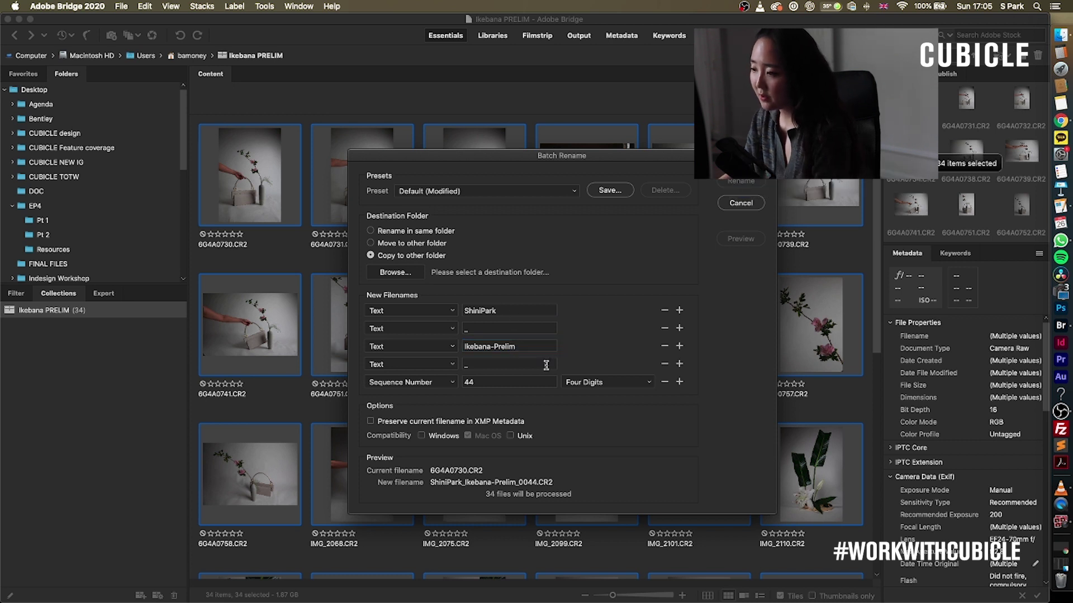
Set the new filenames' sequence number to start at 1, keeping four digits
double_click(481, 381)
text(1)
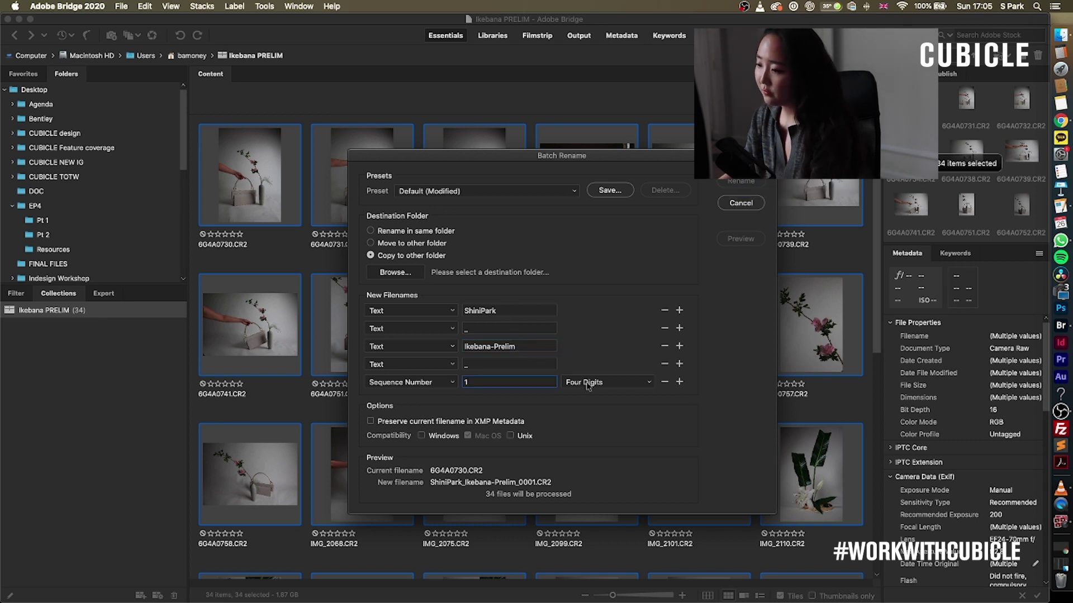
click(586, 383)
click(586, 382)
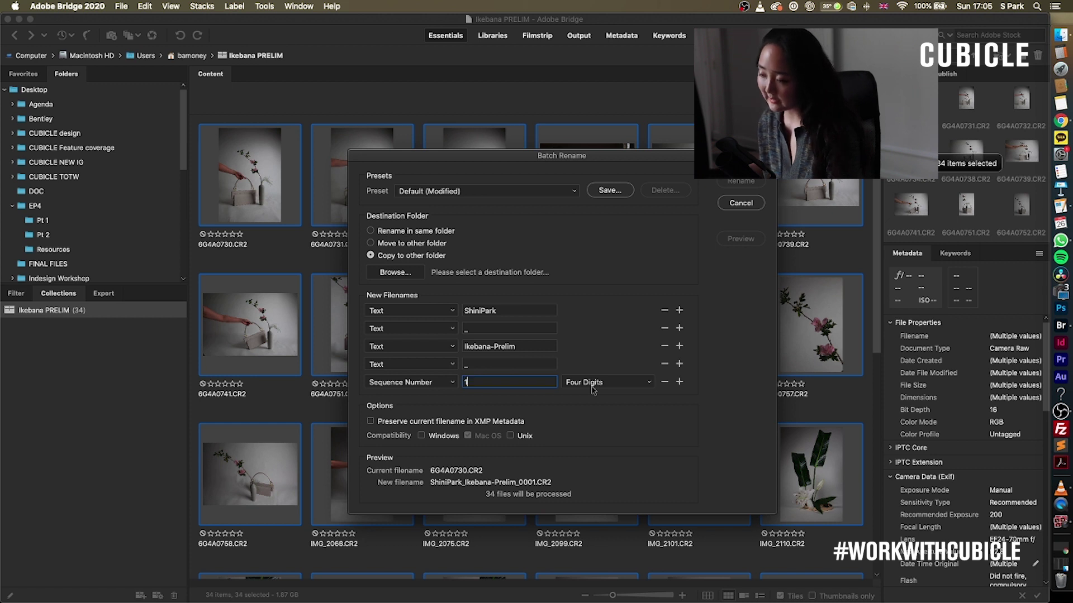
Try the sequence number with two digits and five digits, and return it to four digits
click(593, 390)
click(602, 393)
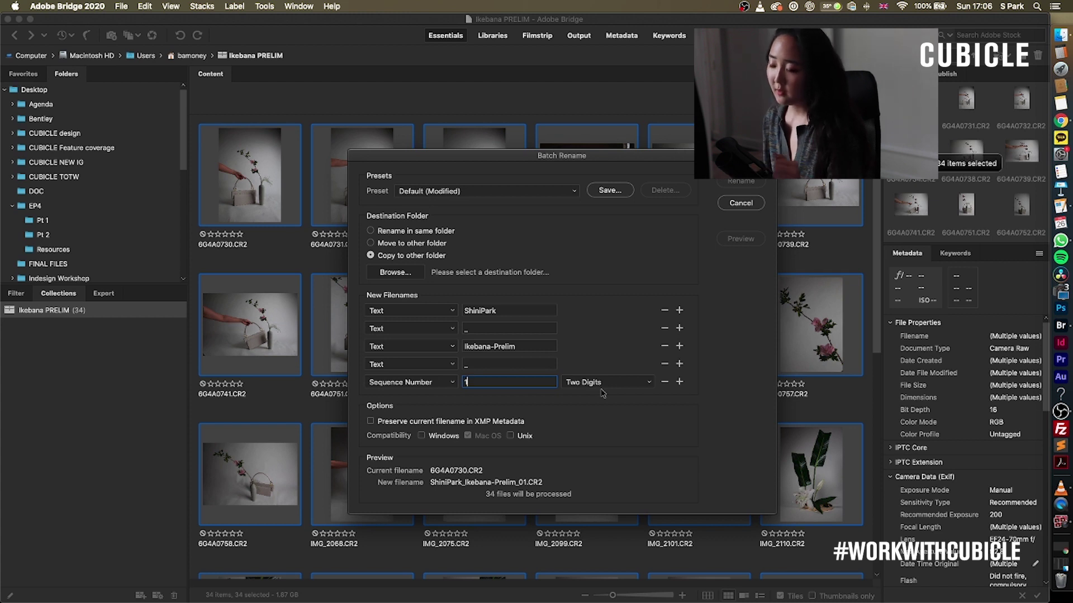
click(603, 392)
click(592, 416)
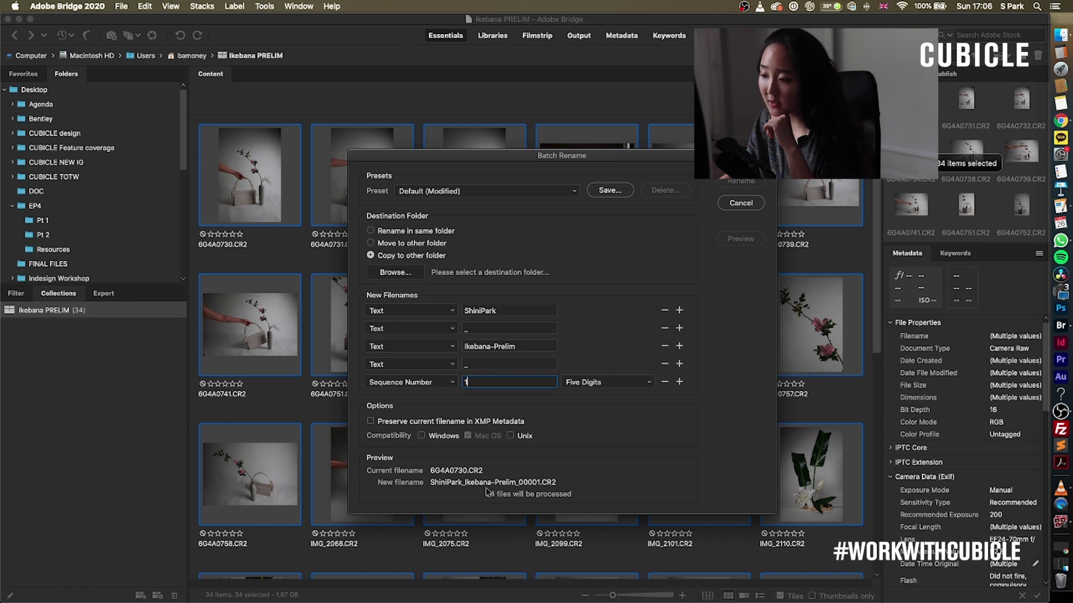
click(602, 382)
click(592, 371)
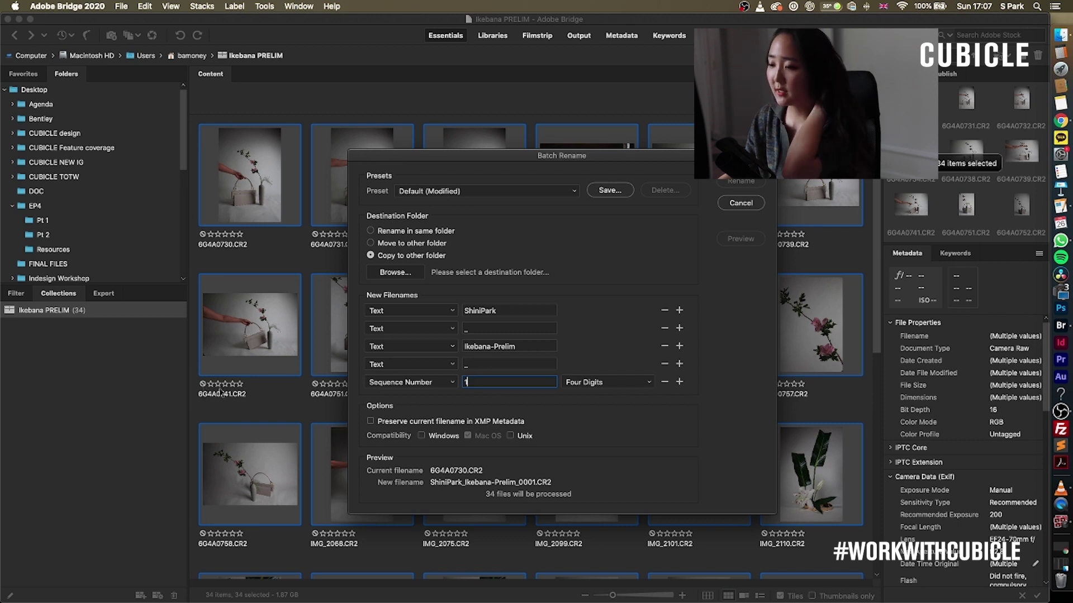
Try extending the new filenames with an underscore and the Preserved Filename in original case after the sequence number, and review the naming parts
click(680, 382)
click(527, 389)
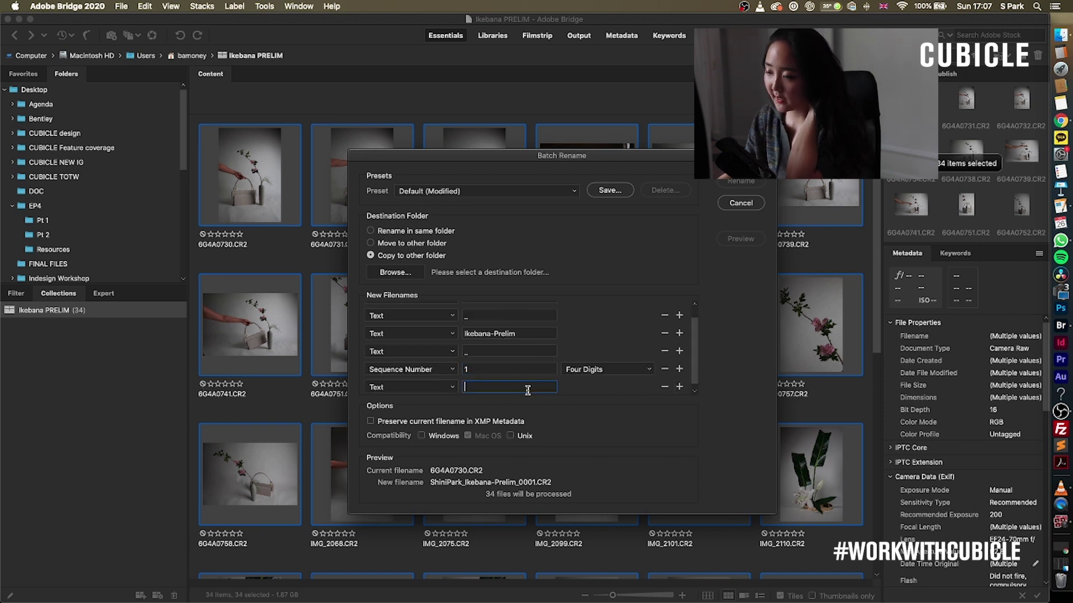
click(416, 392)
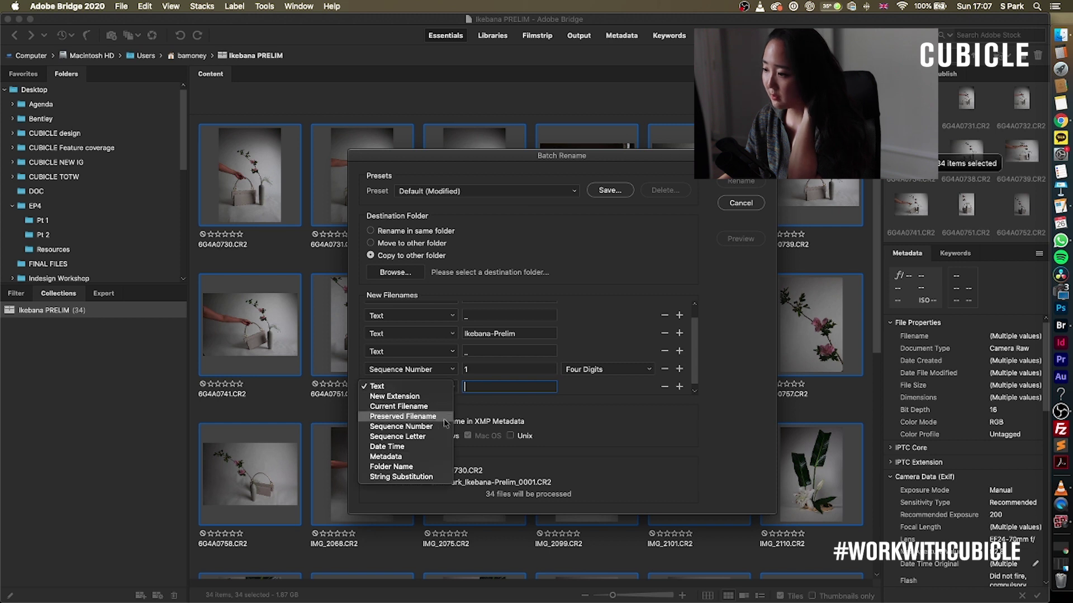
click(628, 417)
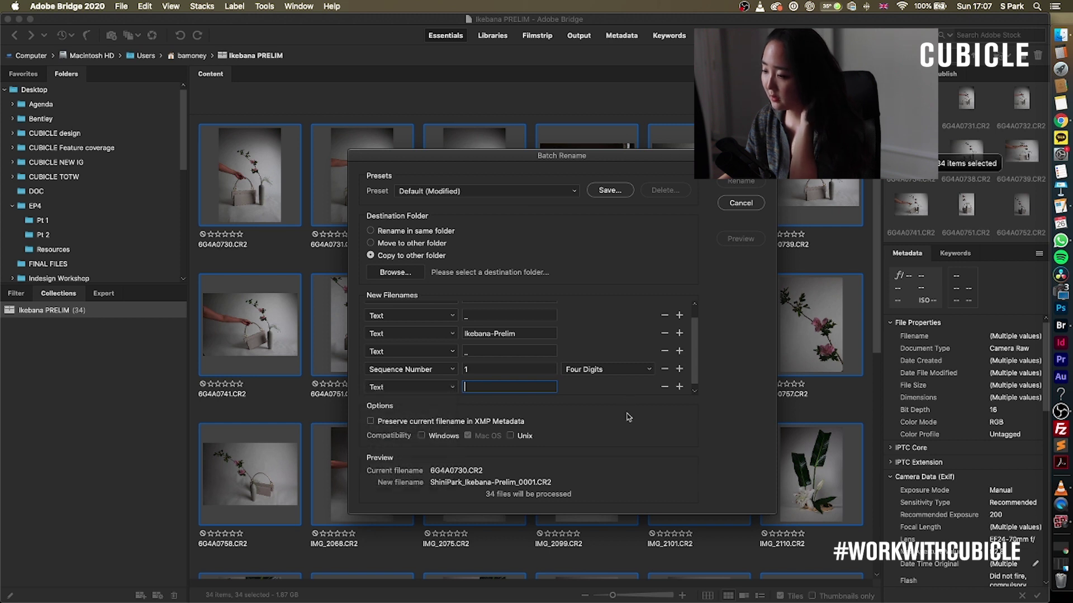
click(679, 368)
scroll(592, 386, down, 1)
click(508, 362)
text(_)
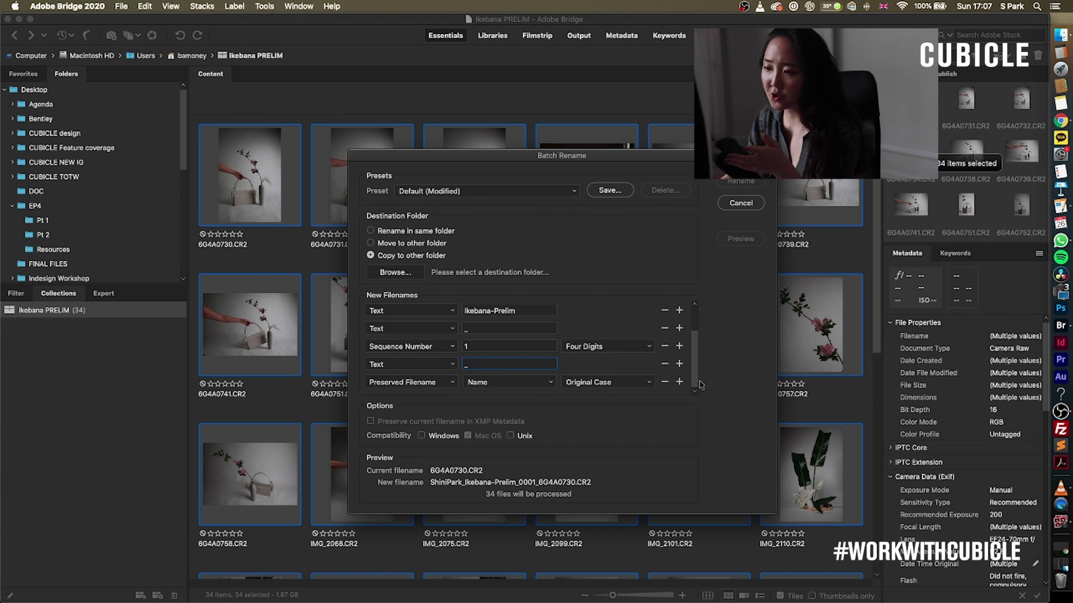
scroll(696, 386, up, 2)
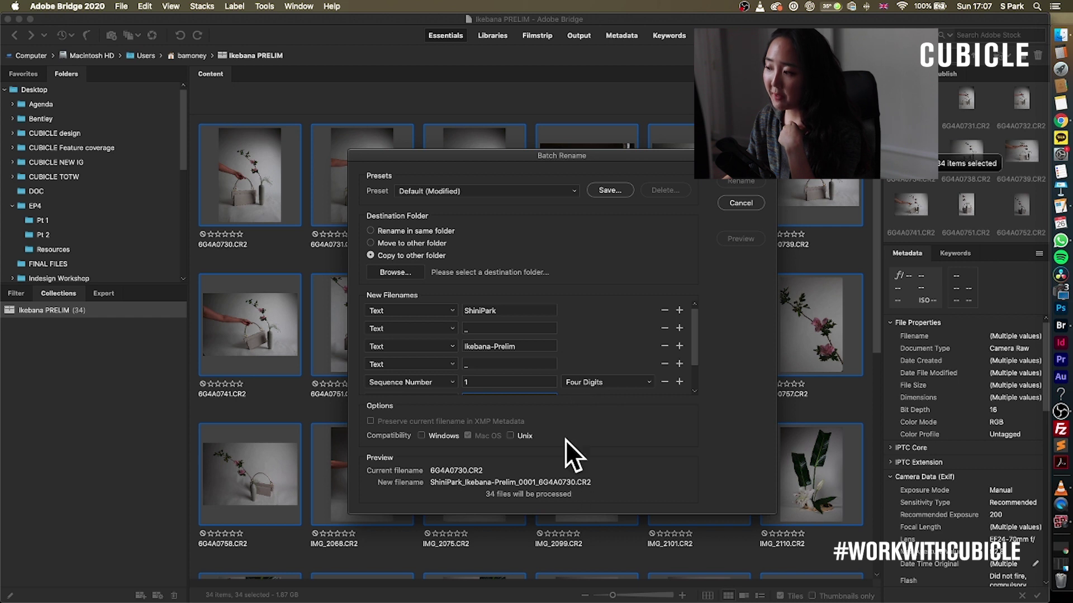
scroll(583, 350, down, 2)
scroll(558, 349, up, 2)
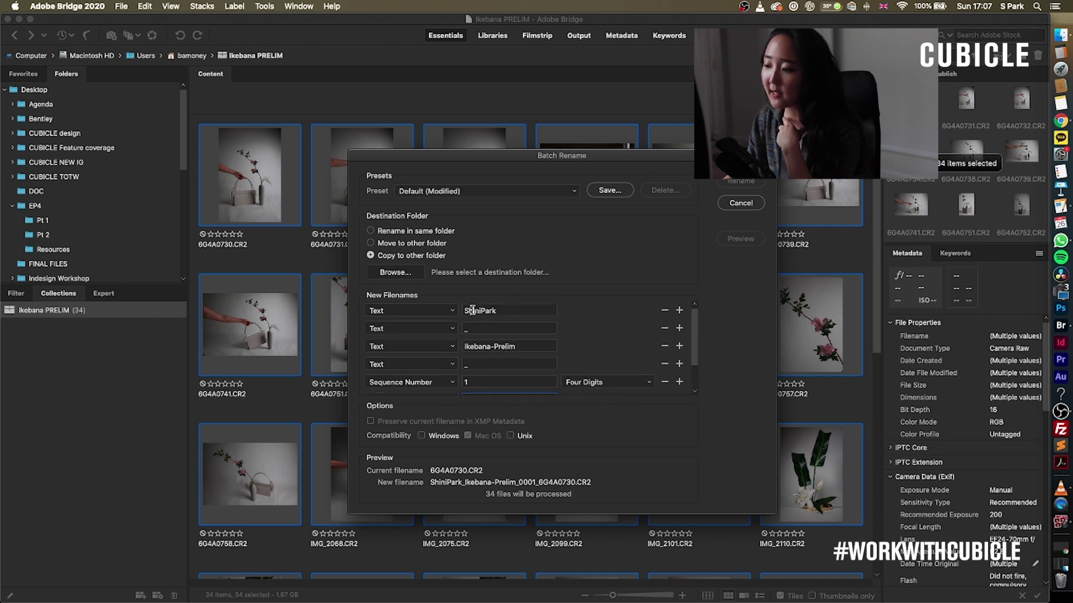
scroll(478, 342, down, 2)
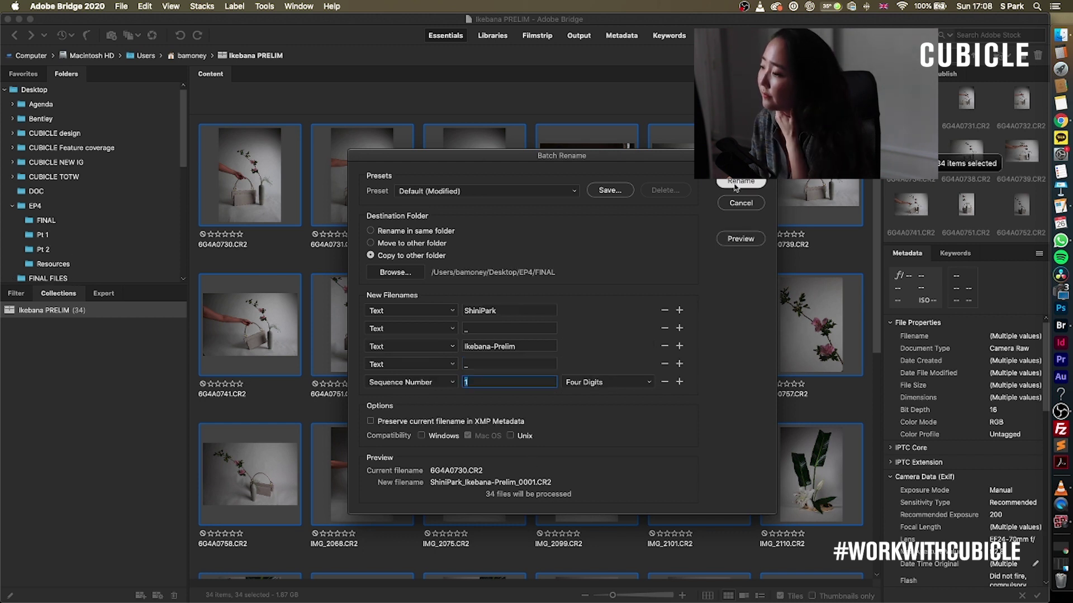
Run the batch rename to copy the photos into the EP4 FINAL folder and look through the renamed files there
click(736, 183)
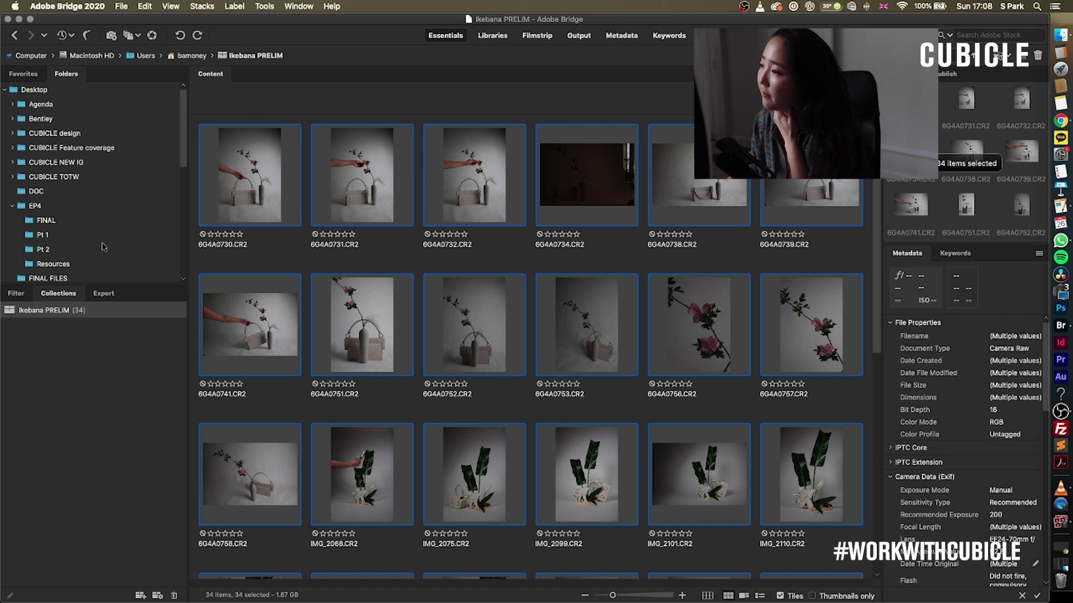
click(55, 223)
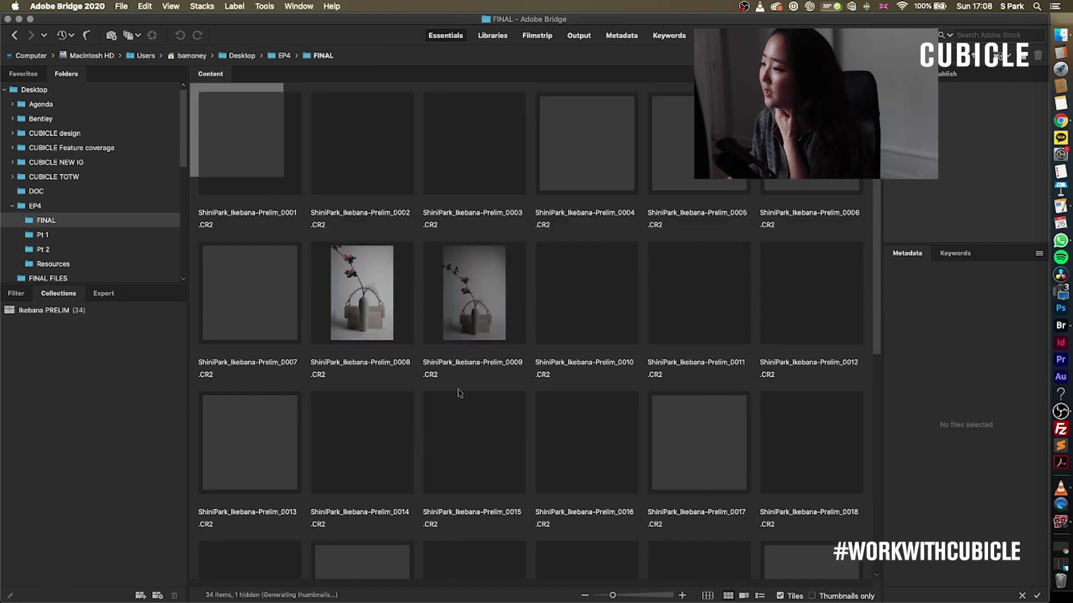
scroll(517, 463, down, 5)
key(End)
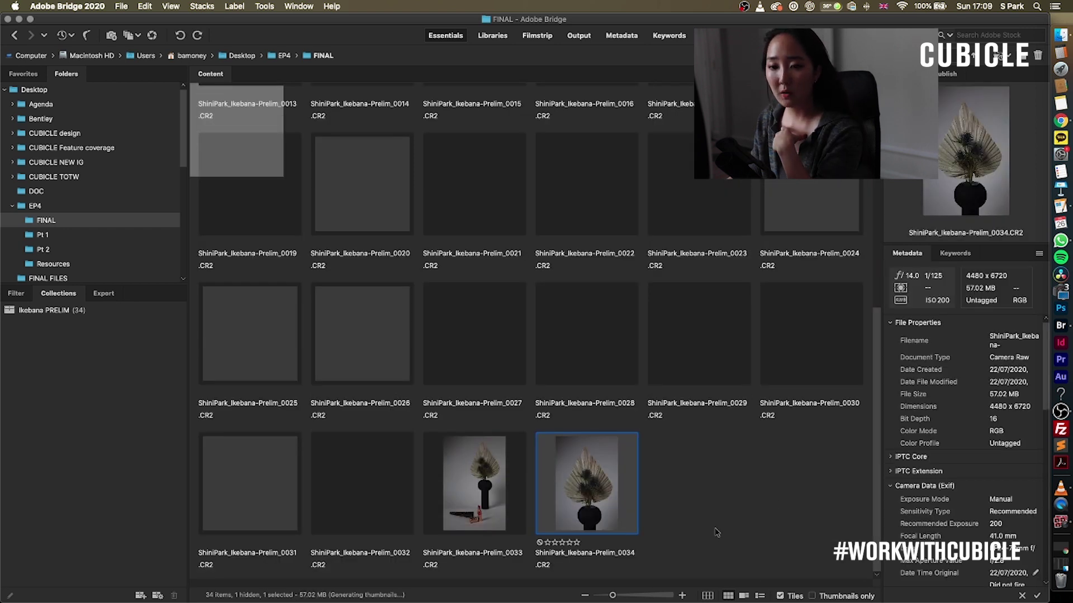
scroll(715, 533, up, 5)
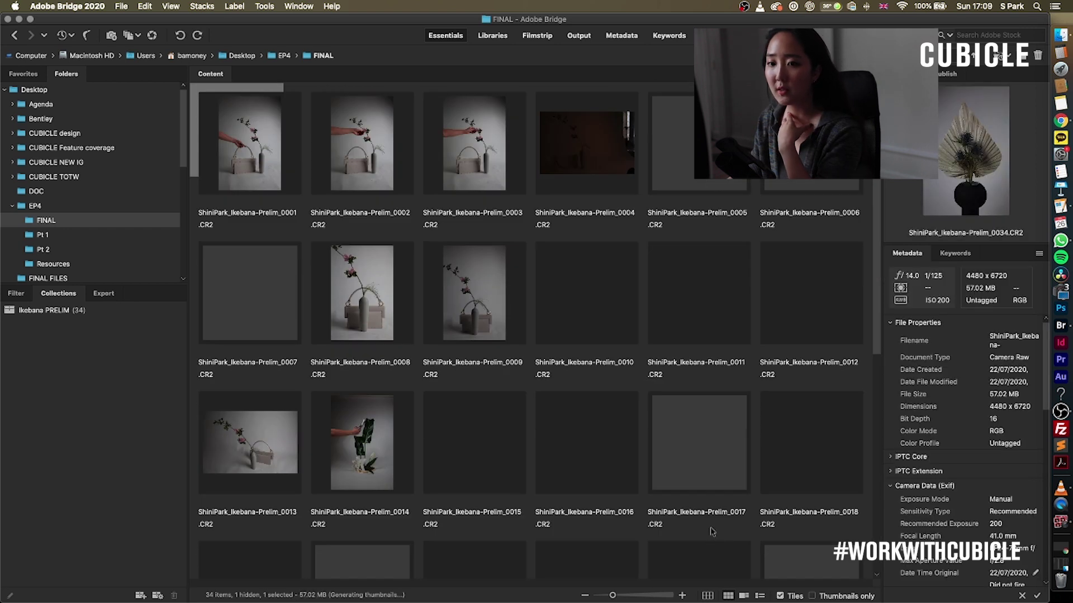
View the renamed photo numbered 0001 in full-screen preview
click(263, 157)
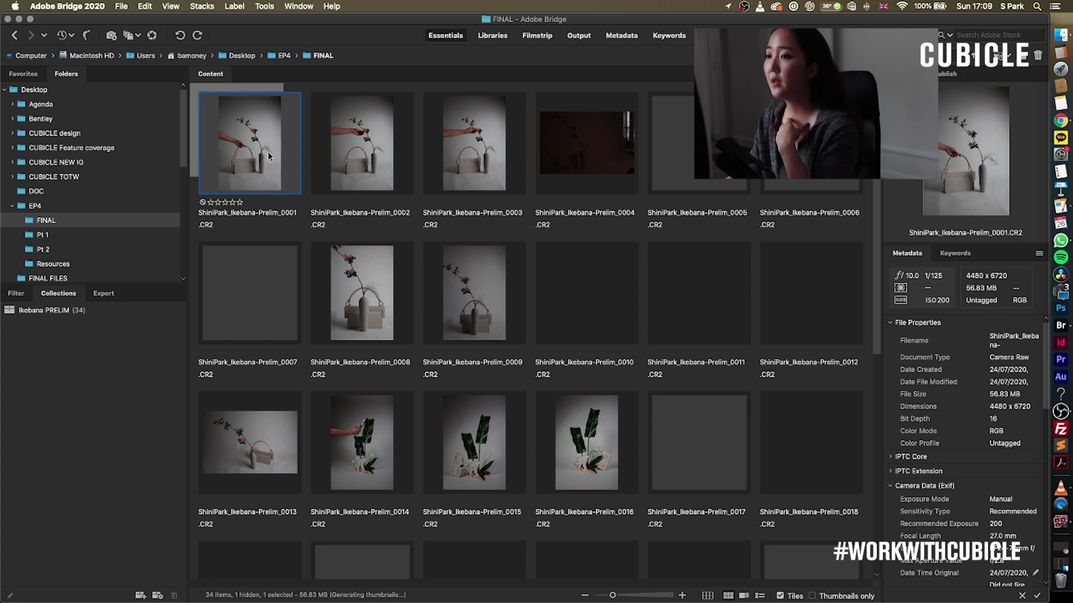
key(space)
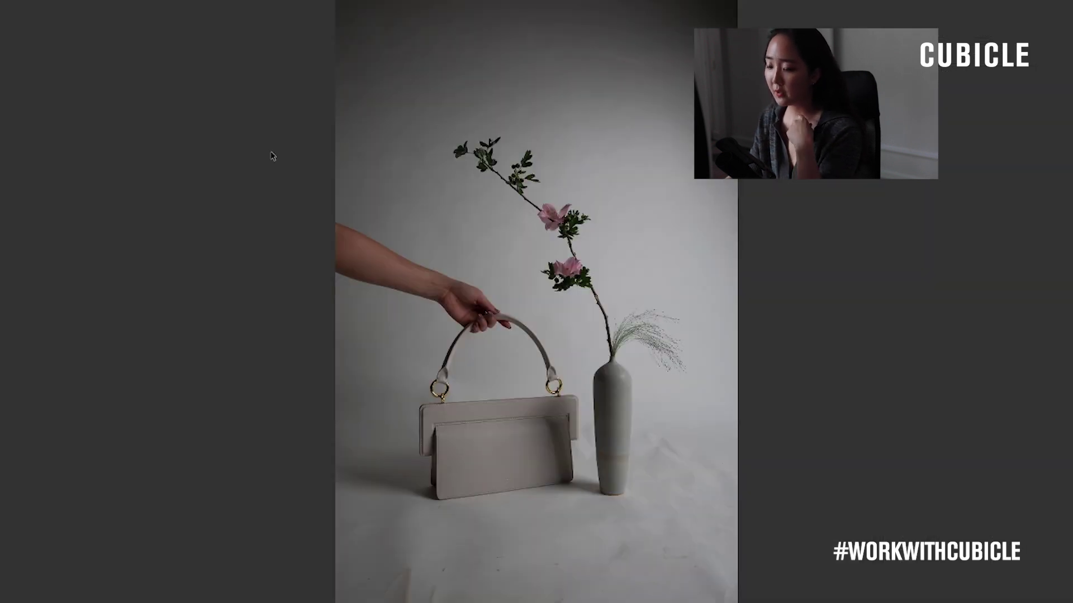